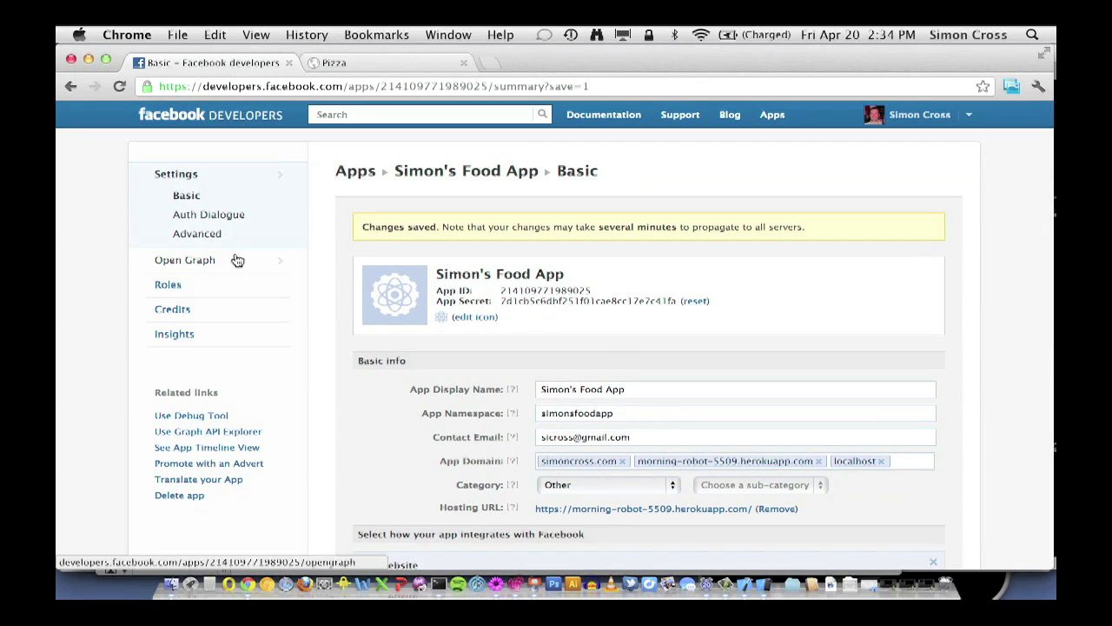
Check the app ID and the simonsfoodapp namespace on the Basic page, then go to Open Graph.
double_click(546, 291)
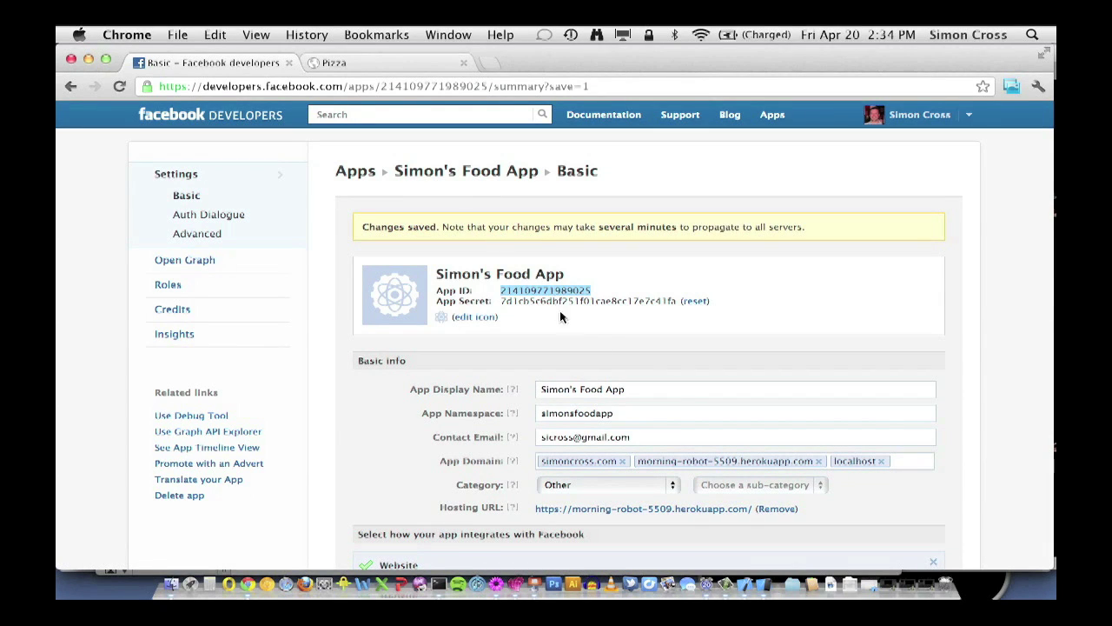
click(577, 390)
click(612, 413)
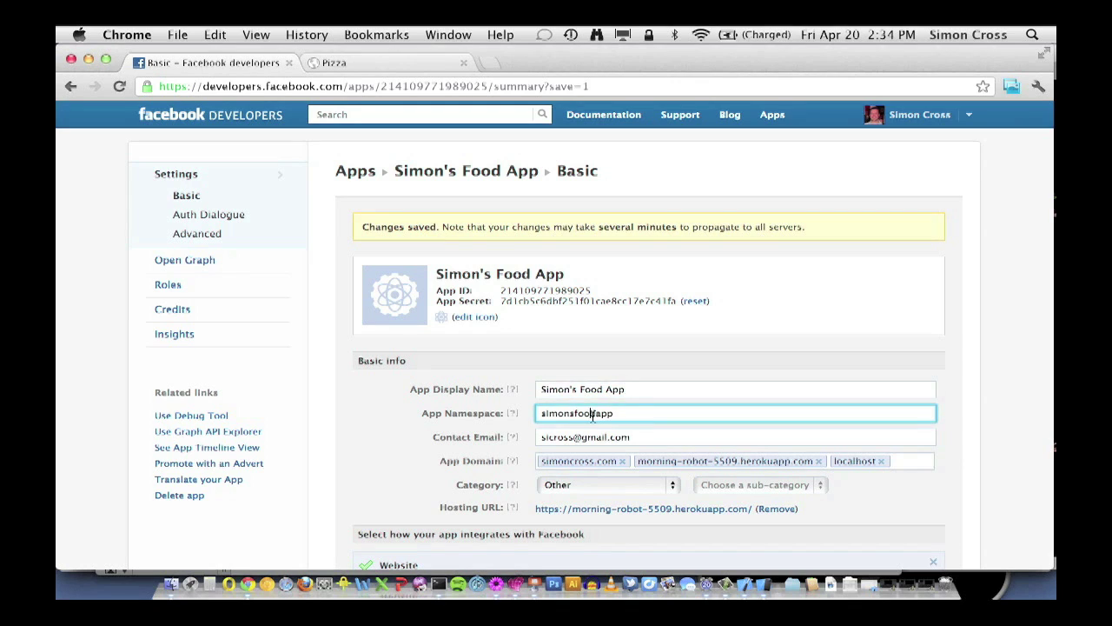
double_click(593, 414)
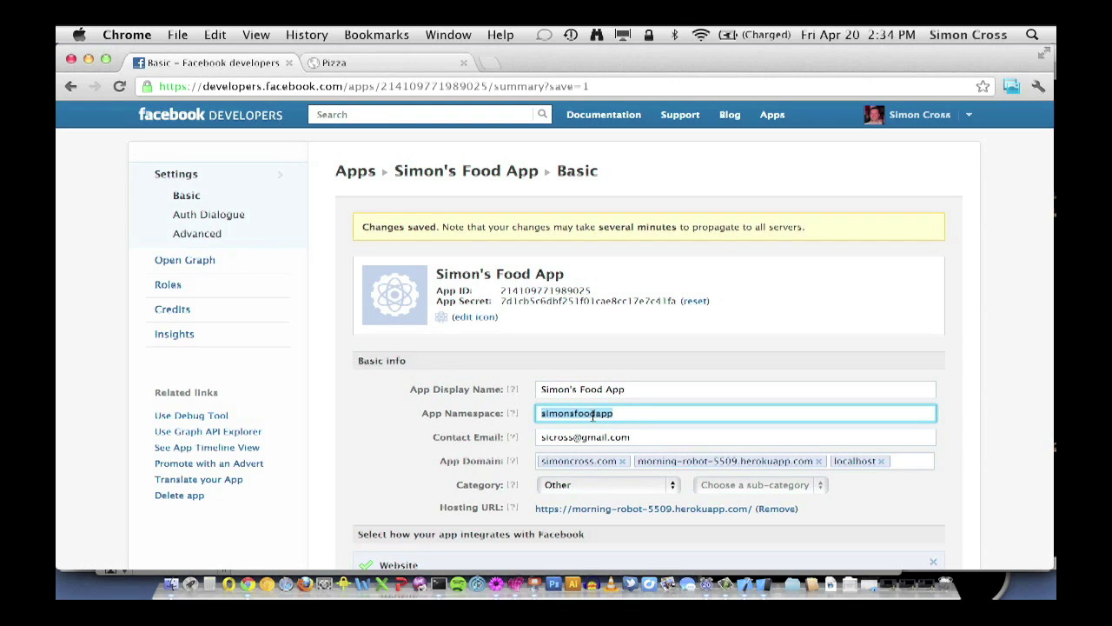
key(super+equal)
key(super+equal)
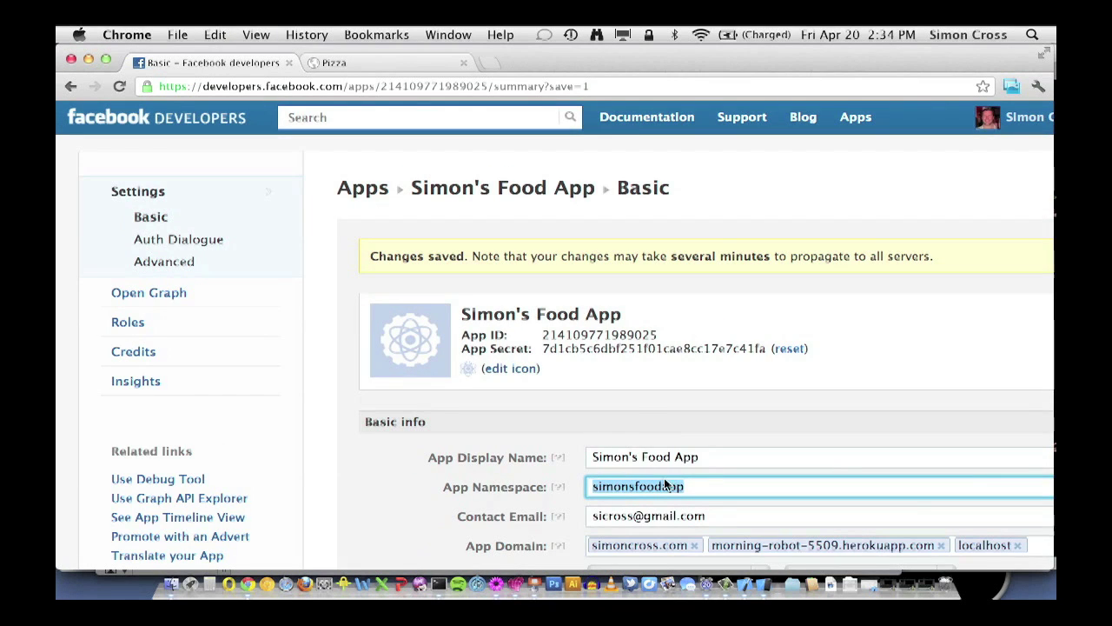
key(super+0)
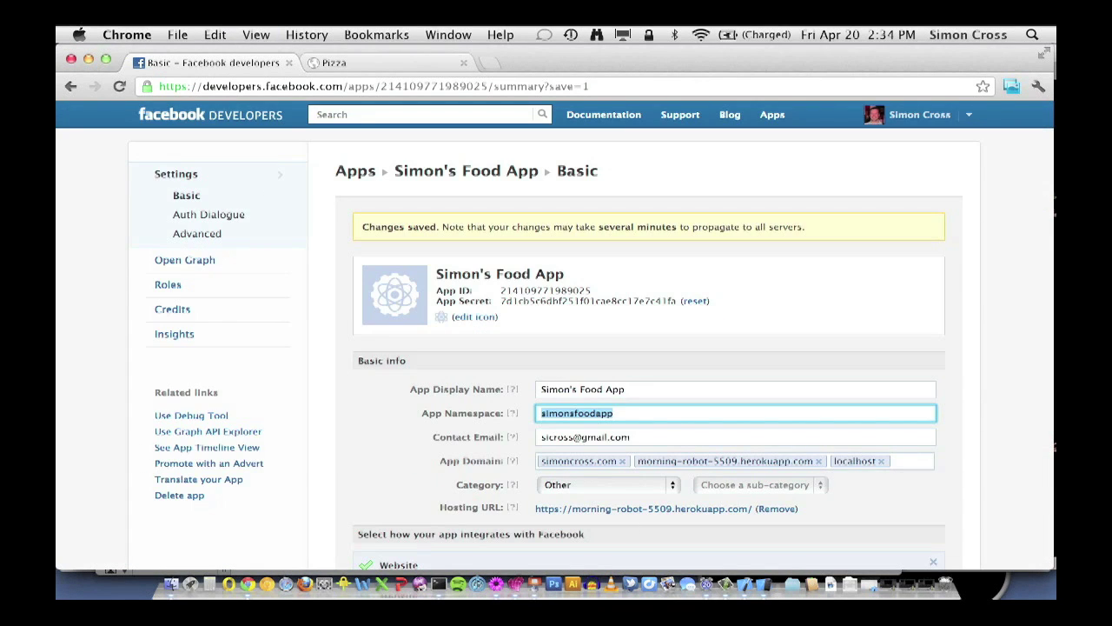
click(213, 260)
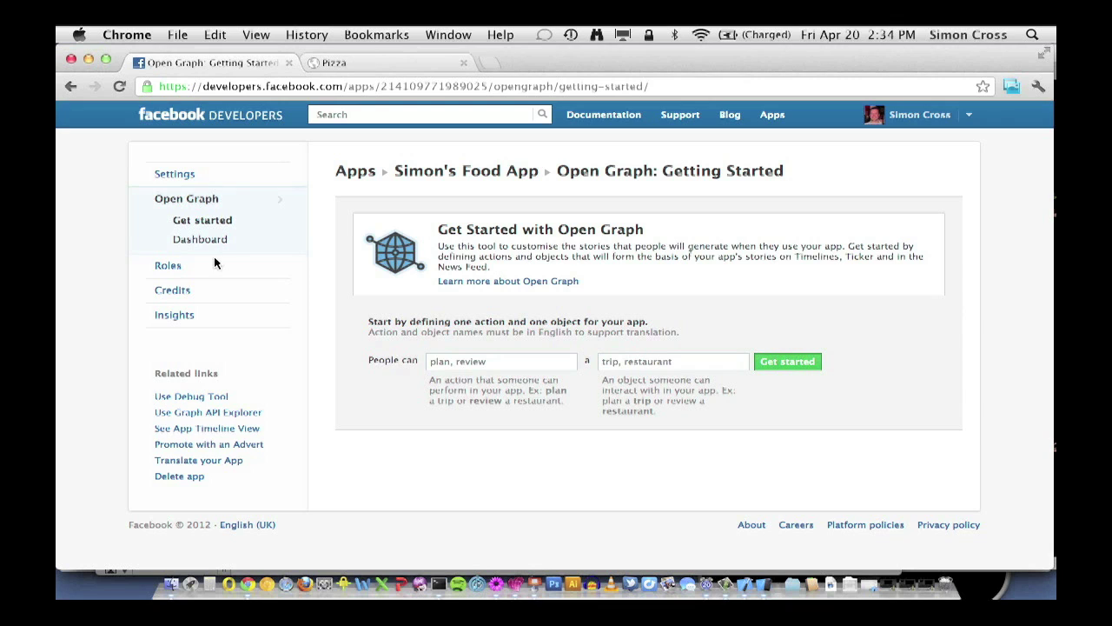
Enter 'cook' as the action people can do and 'recipe' as the object.
click(558, 363)
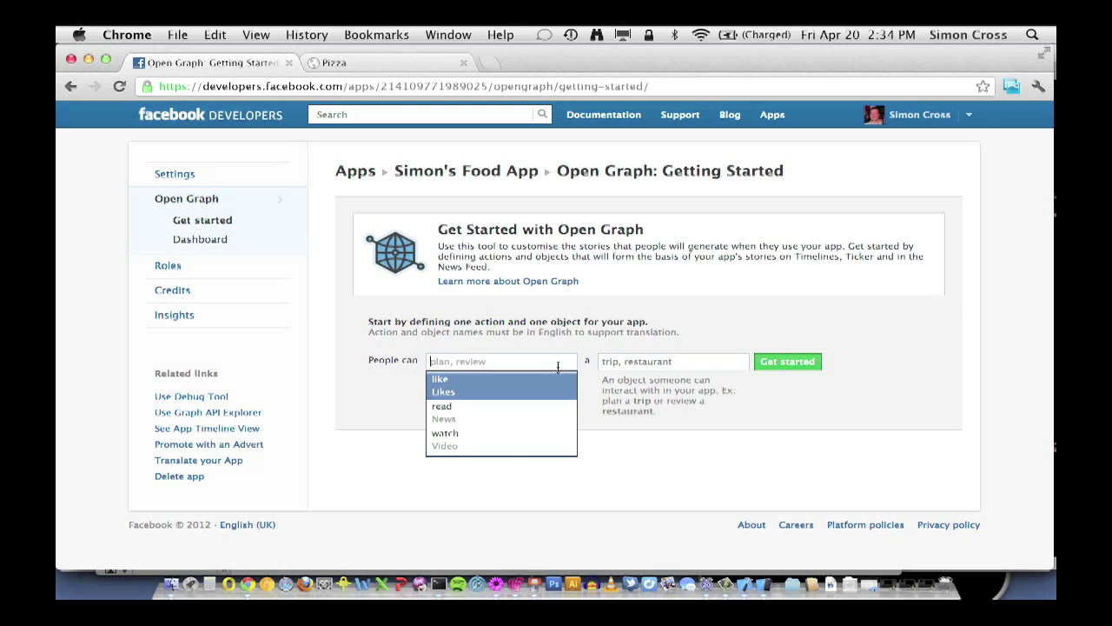
text(c)
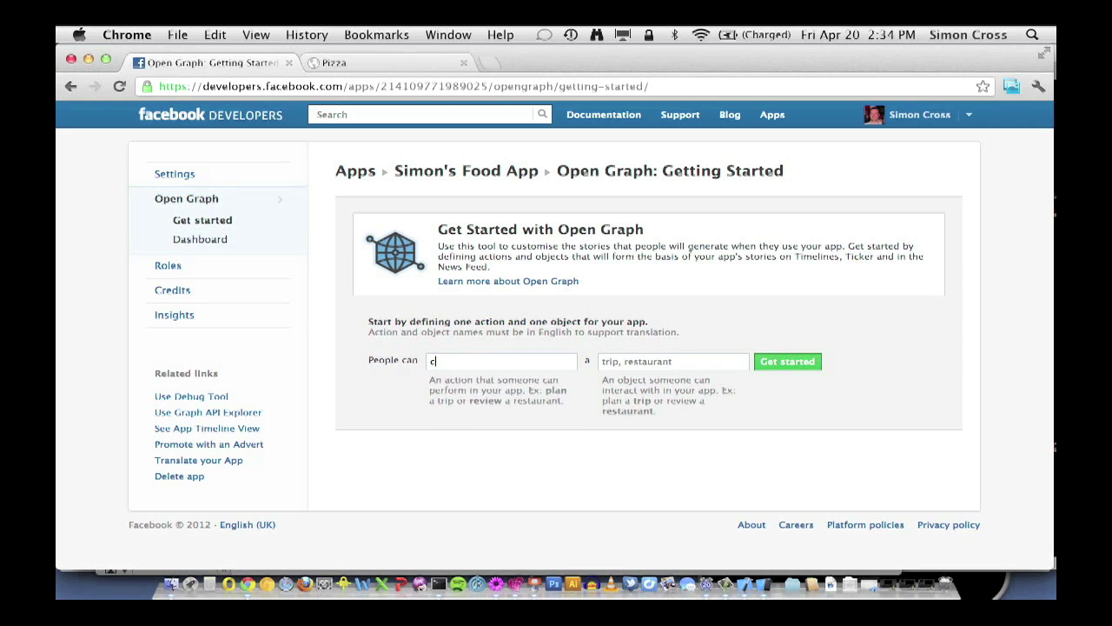
text(ook)
key(Tab)
text(recipes)
key(BackSpace)
Submit the cook/recipe definition and toggle the Cook action's optional properties.
click(769, 367)
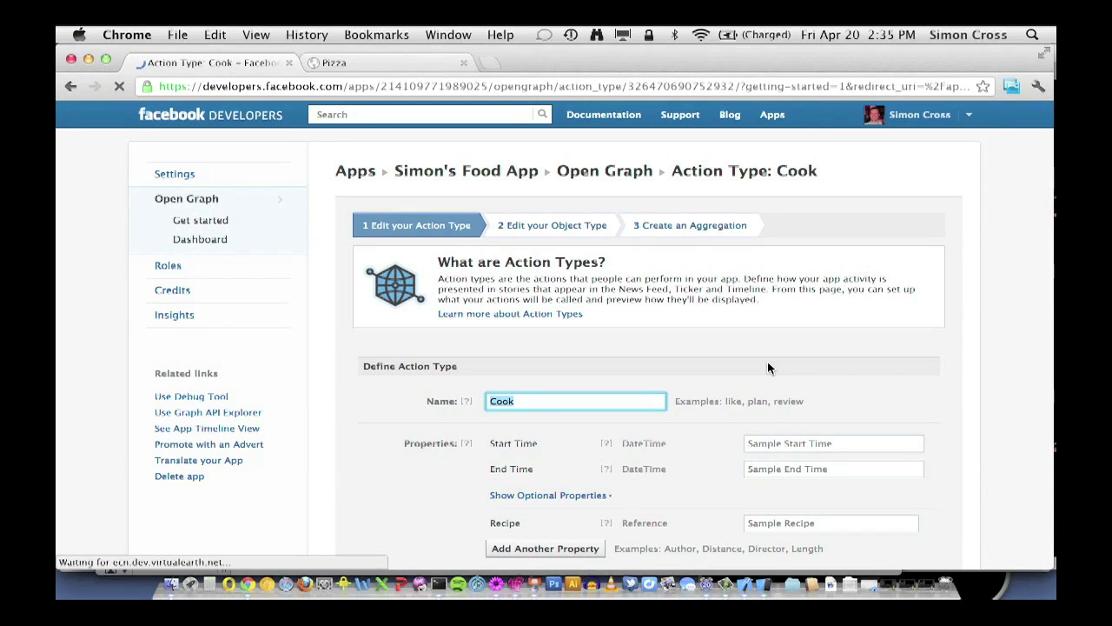
scroll(998, 389, down, 1)
scroll(998, 391, down, 4)
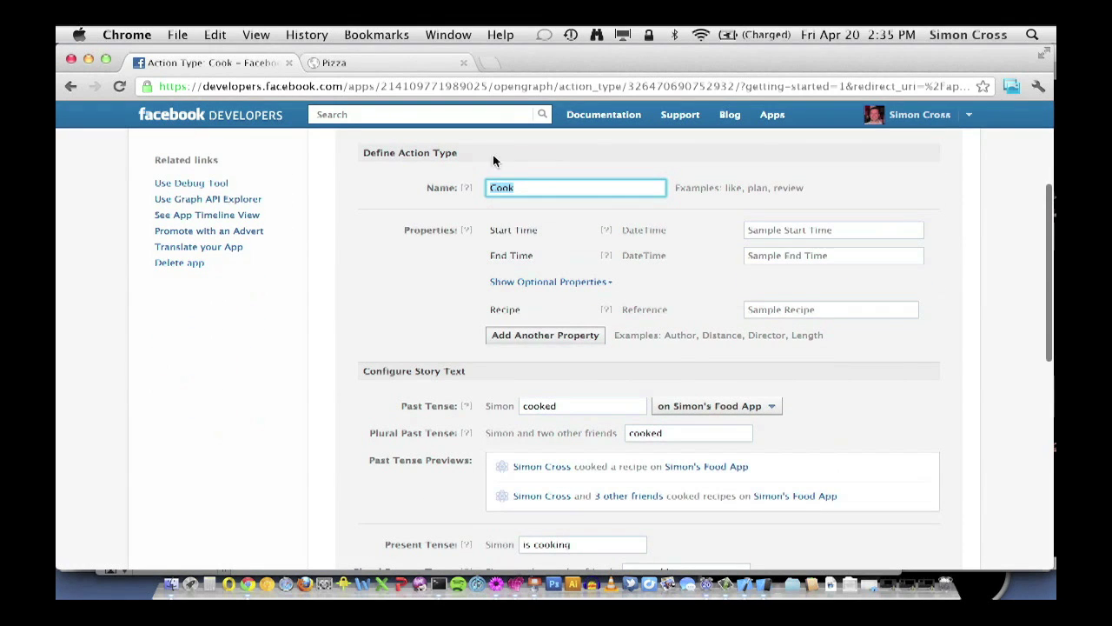
click(520, 287)
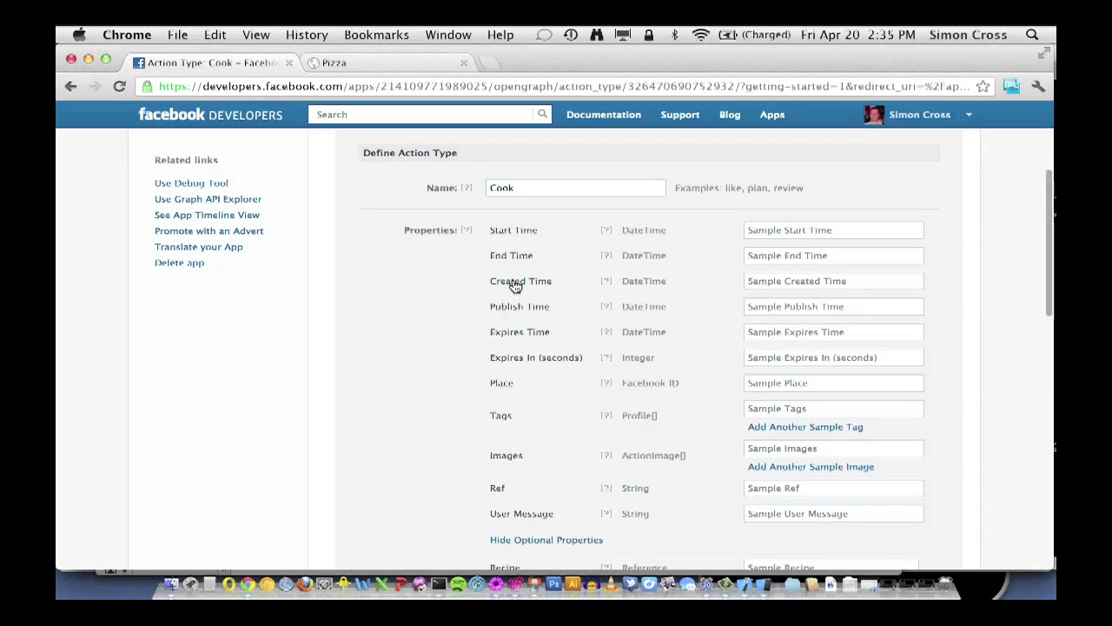
click(537, 543)
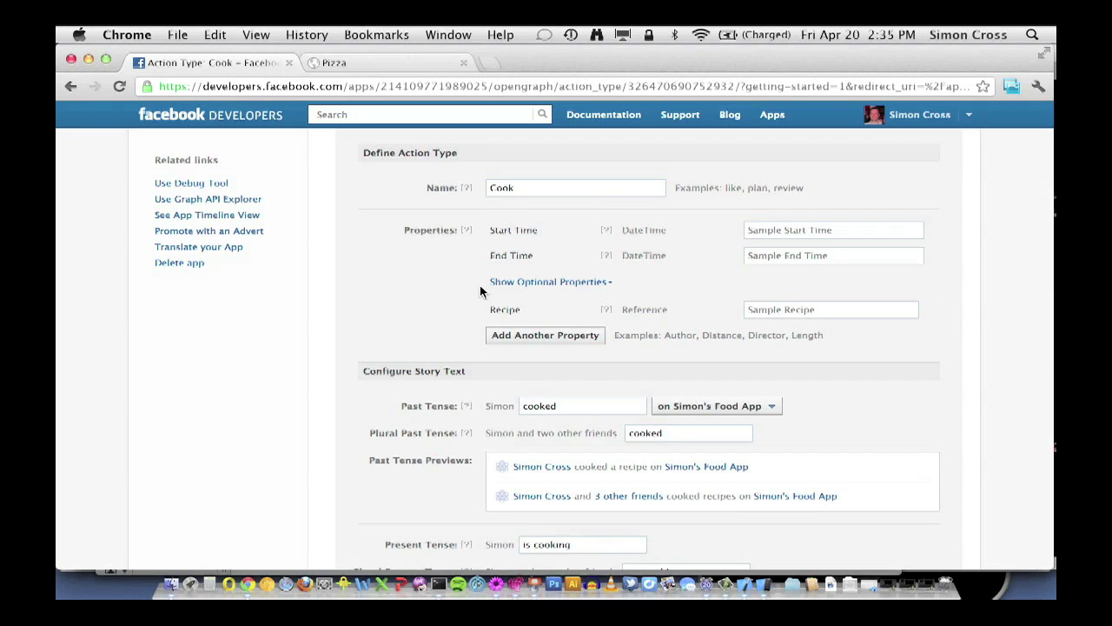
Review the Cook action type's default story and save it.
scroll(479, 291, down, 5)
scroll(480, 287, up, 2)
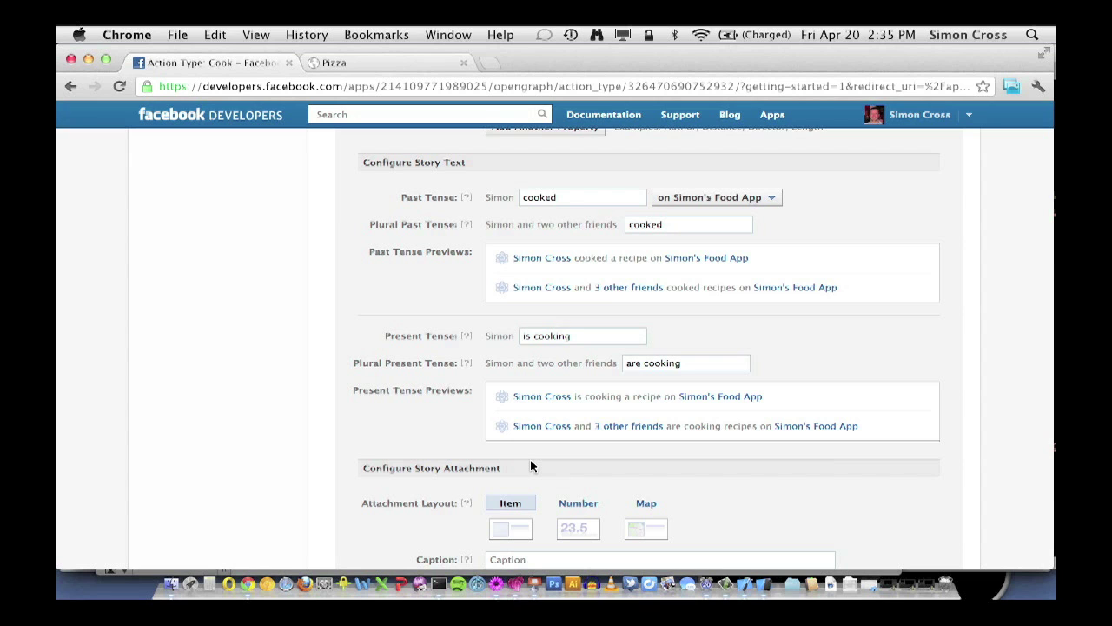
scroll(531, 466, down, 5)
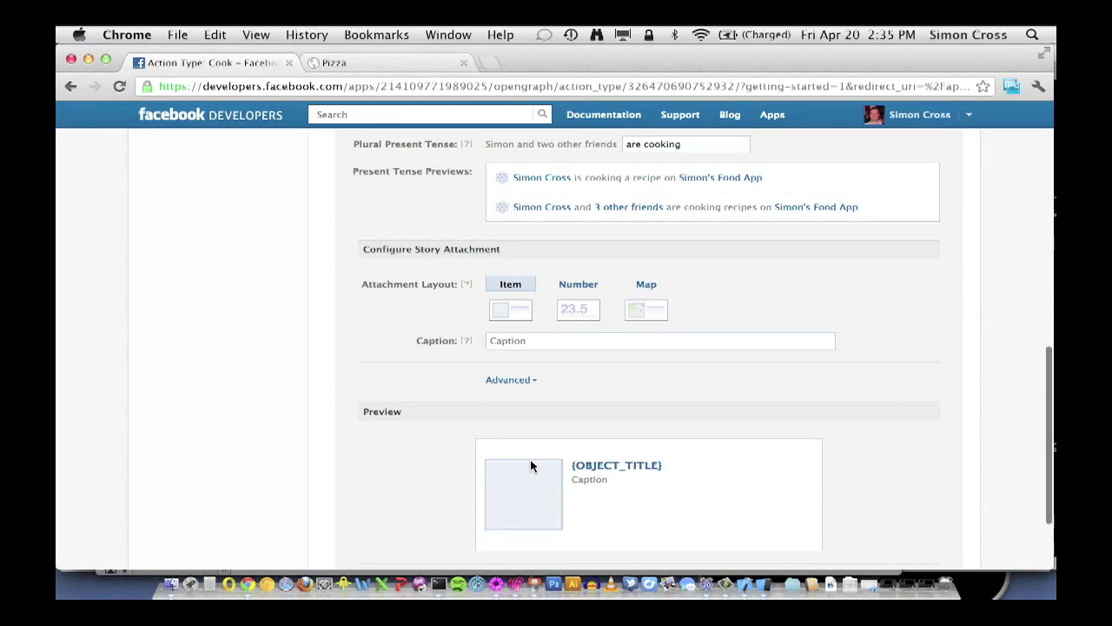
scroll(531, 465, down, 1)
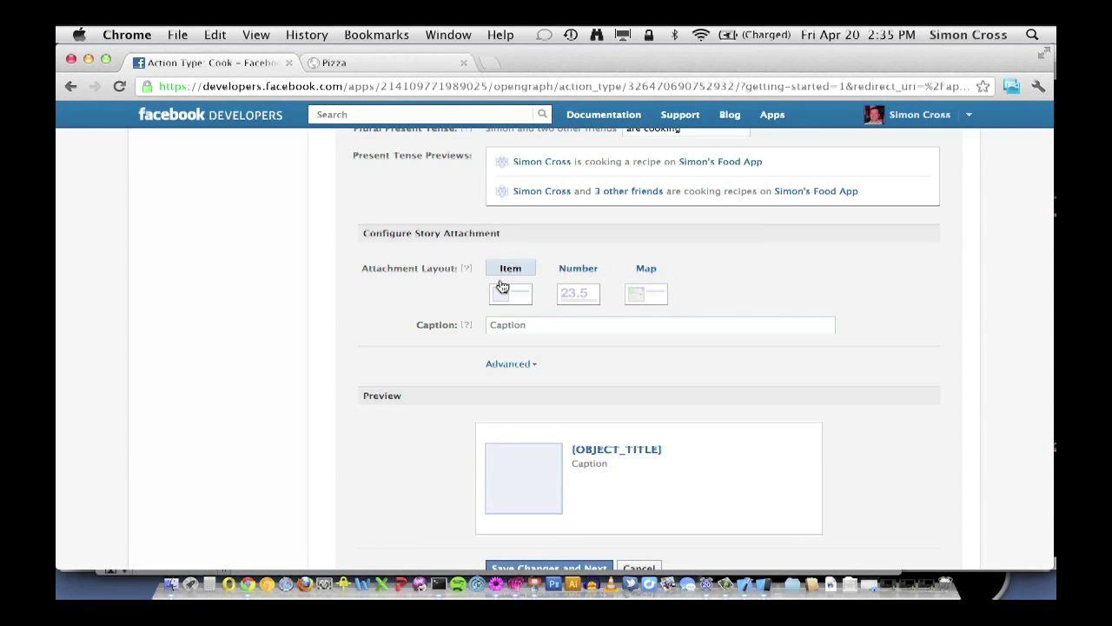
scroll(501, 287, down, 3)
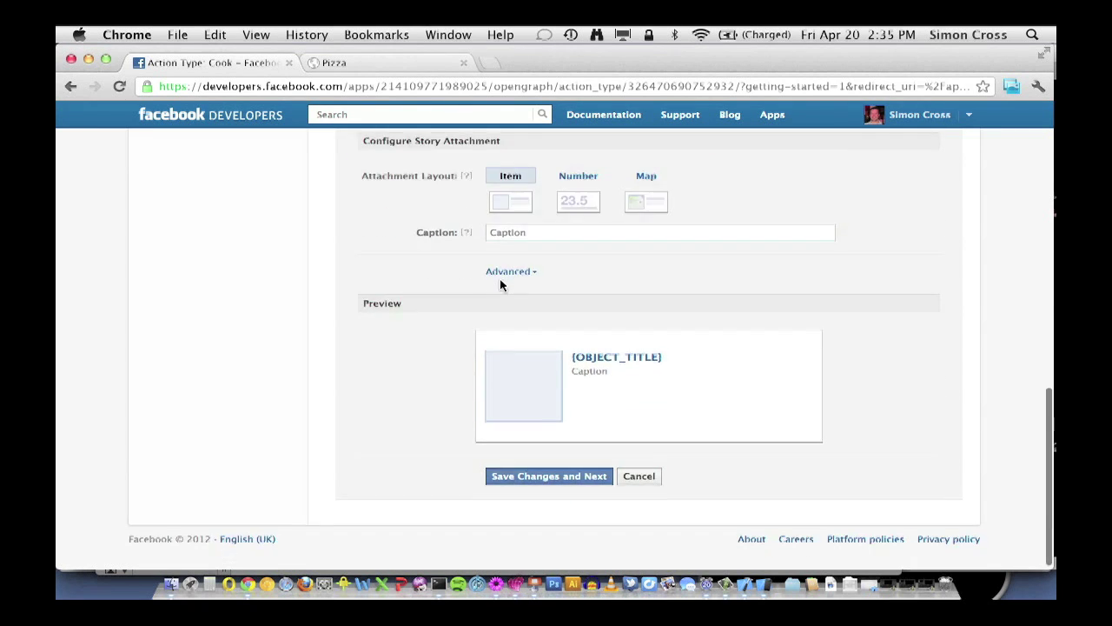
click(524, 481)
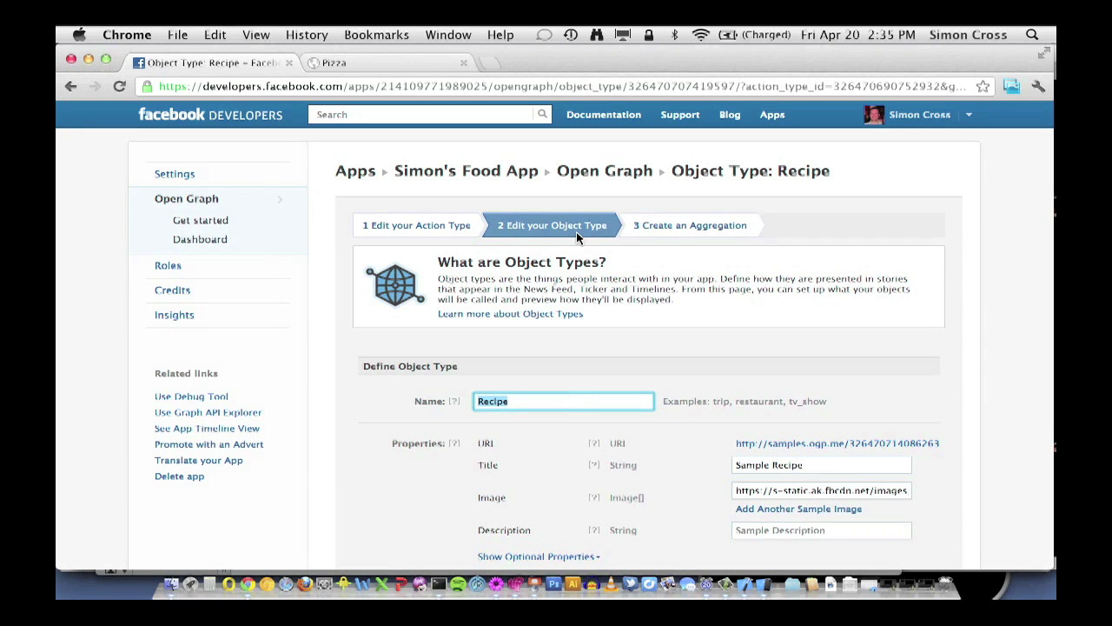
Review the Recipe object's optional properties and save the object type unchanged.
scroll(549, 446, down, 5)
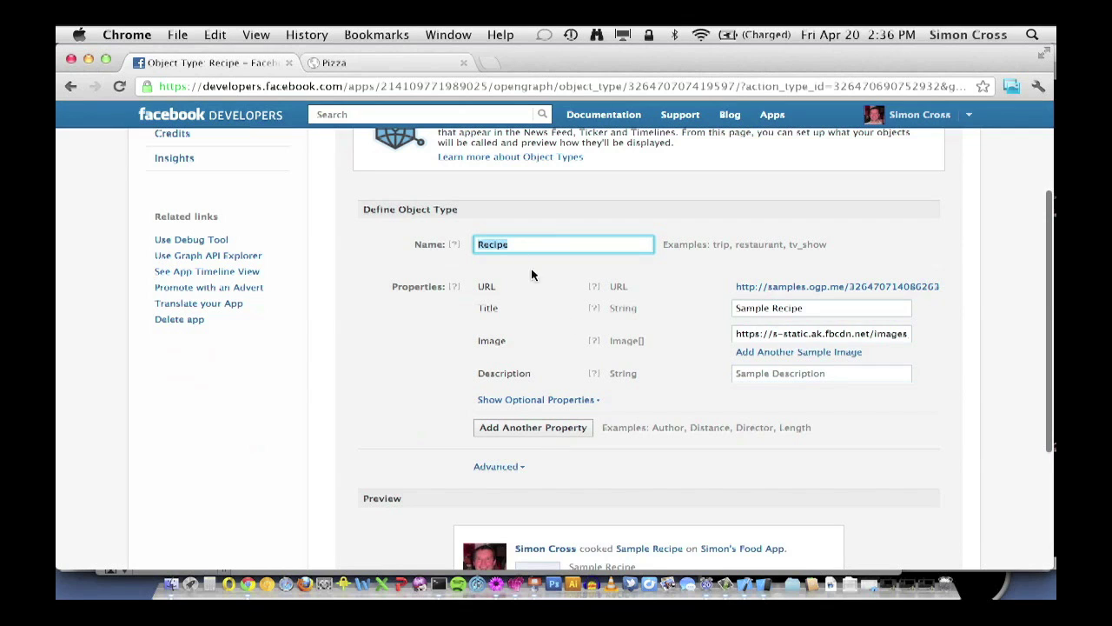
click(557, 402)
scroll(447, 434, down, 2)
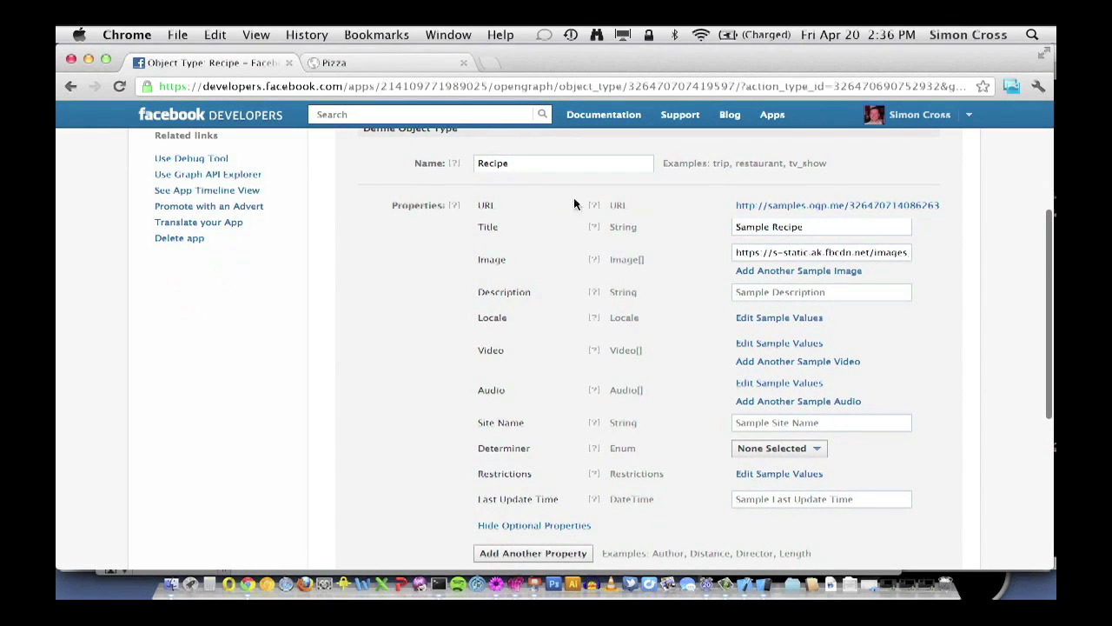
click(509, 528)
scroll(499, 425, down, 3)
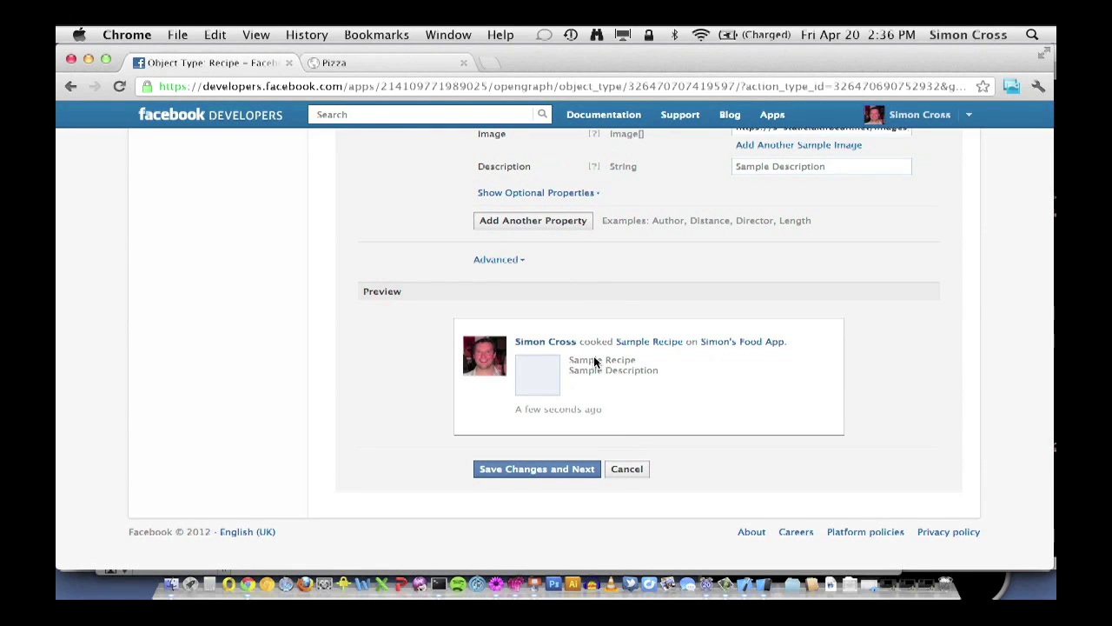
click(554, 475)
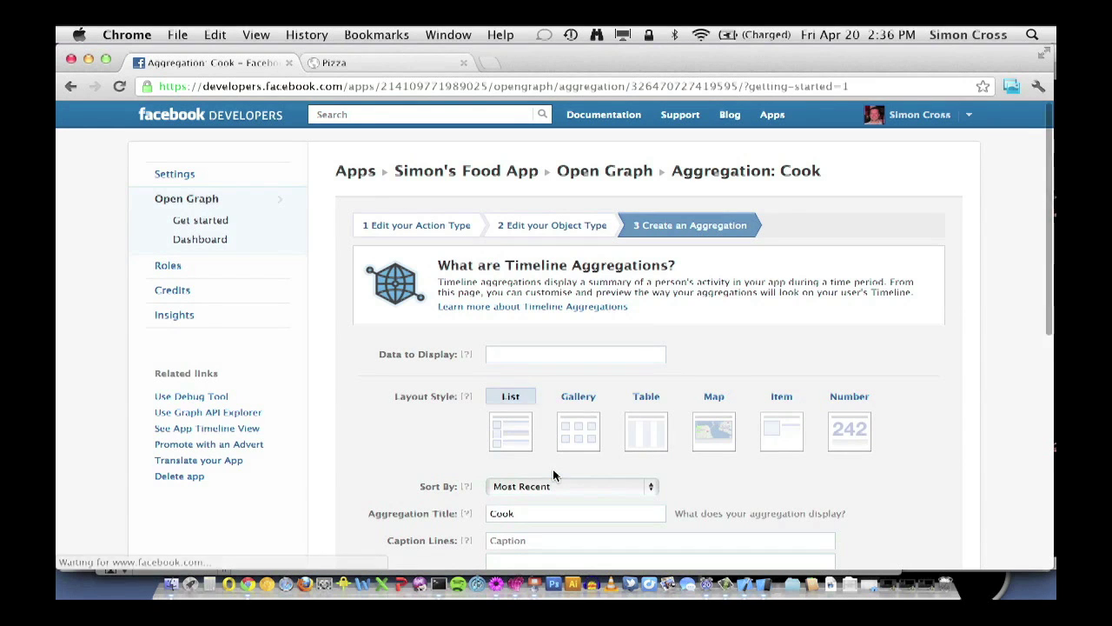
Choose the Cook action as the data the aggregation displays.
click(991, 349)
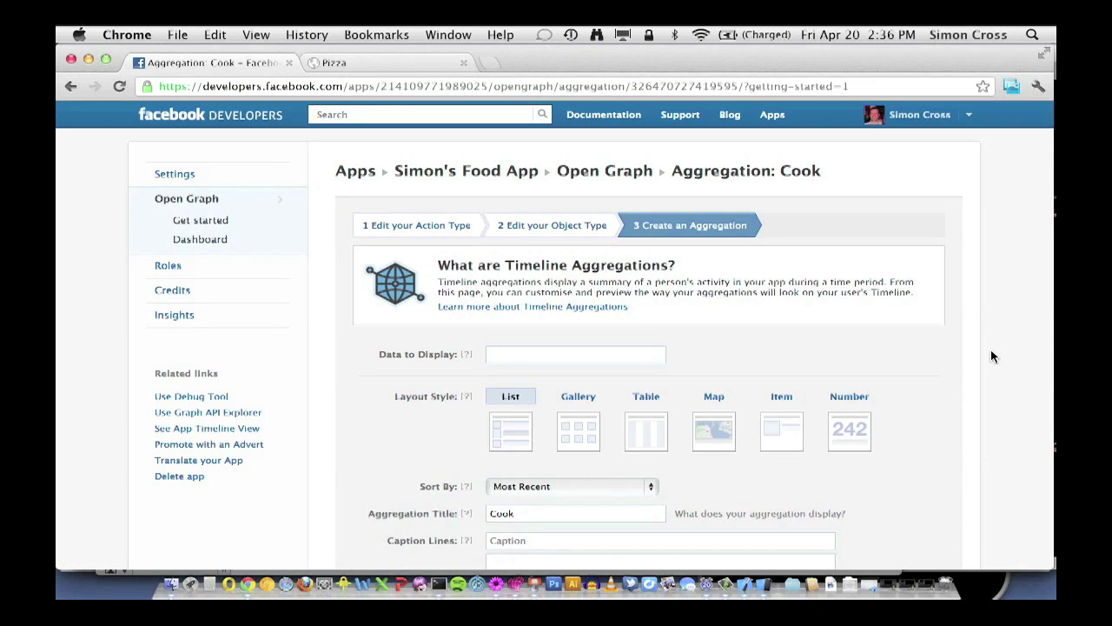
scroll(990, 350, down, 3)
scroll(992, 356, up, 2)
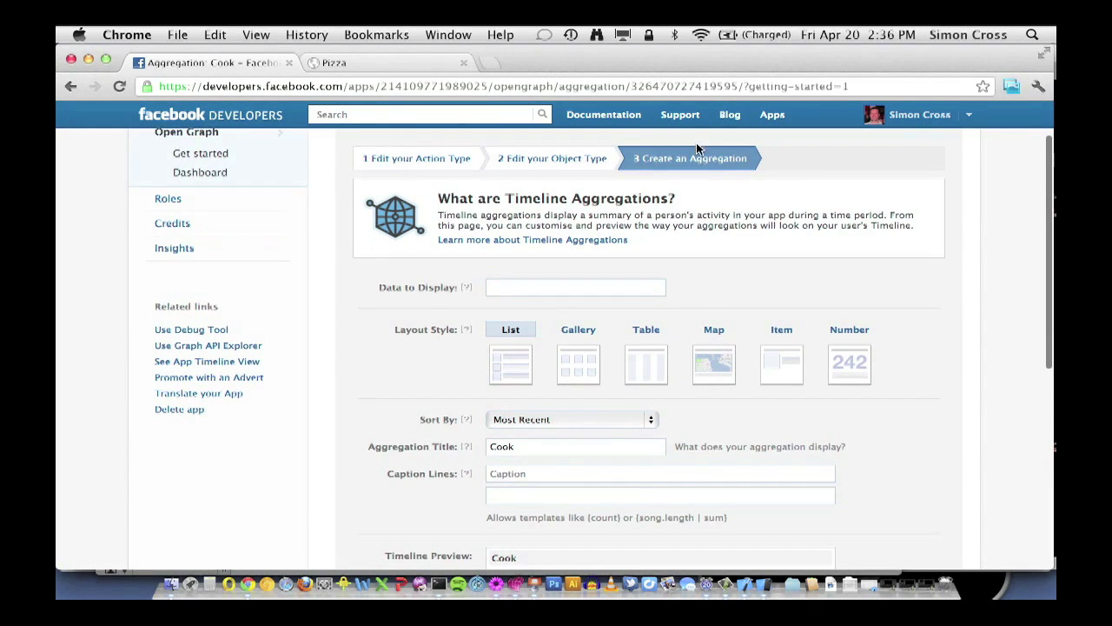
click(589, 286)
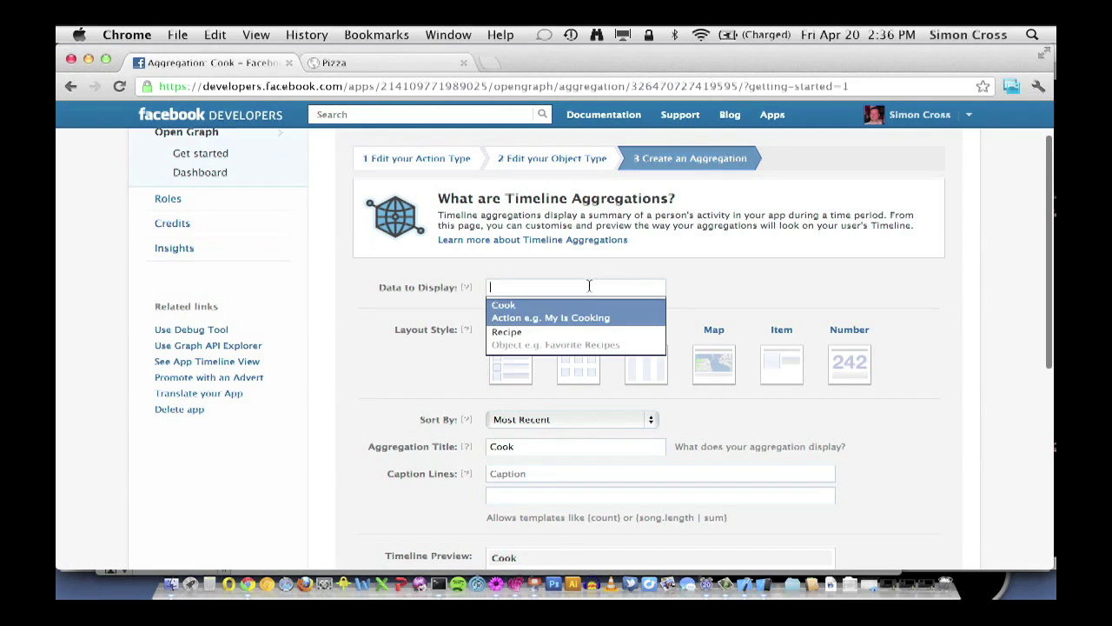
click(558, 321)
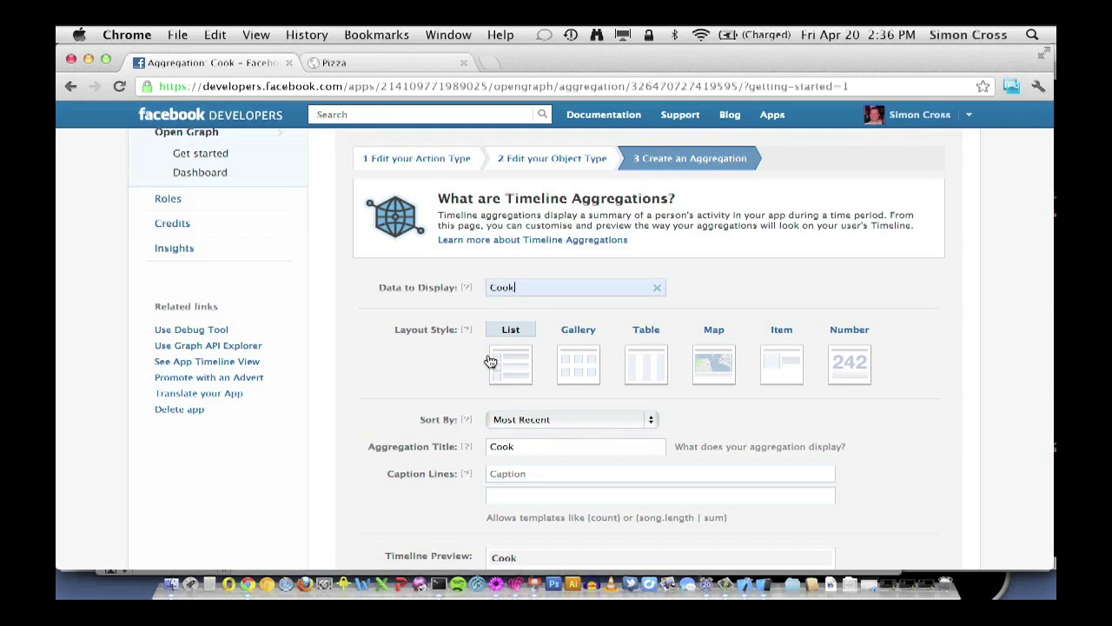
scroll(491, 361, down, 3)
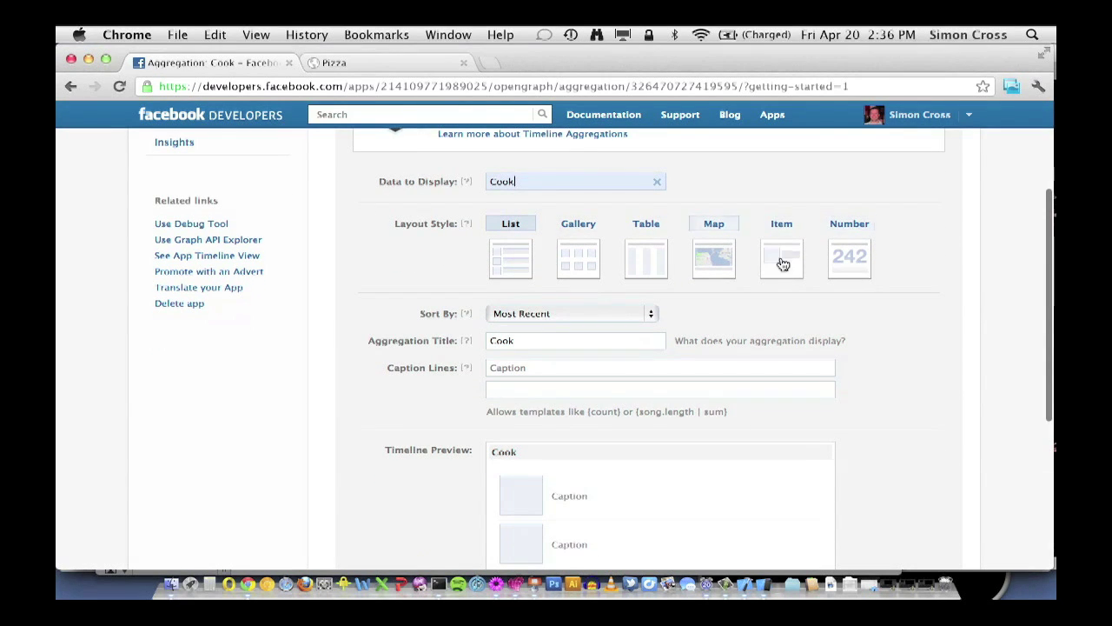
scroll(594, 263, down, 2)
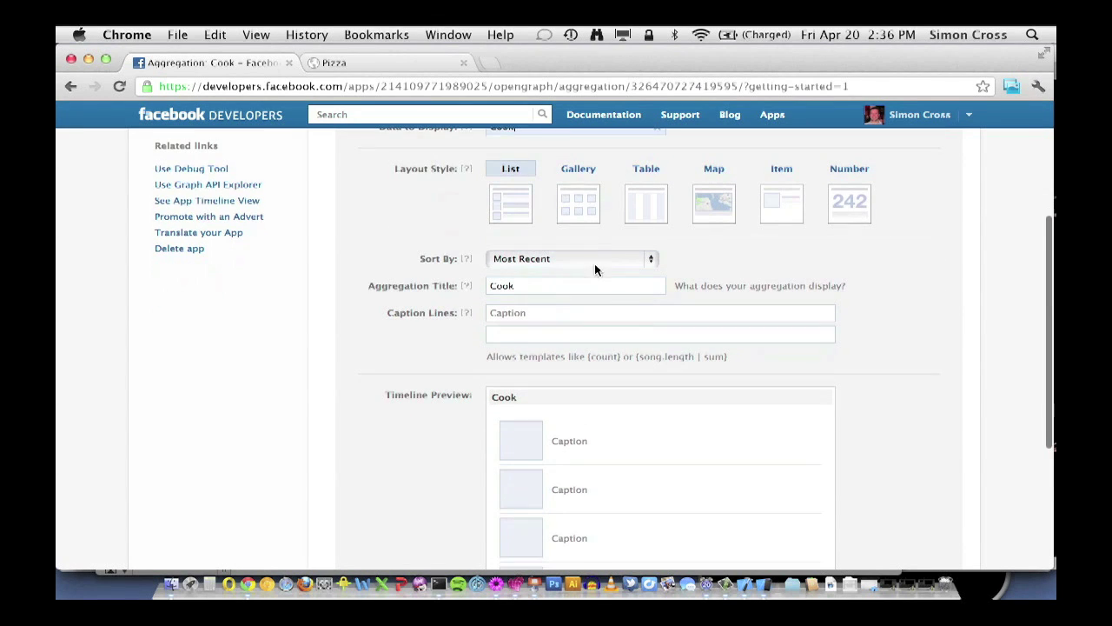
Preview the Gallery, Table and Map layouts, pick List, and save and finish.
click(591, 200)
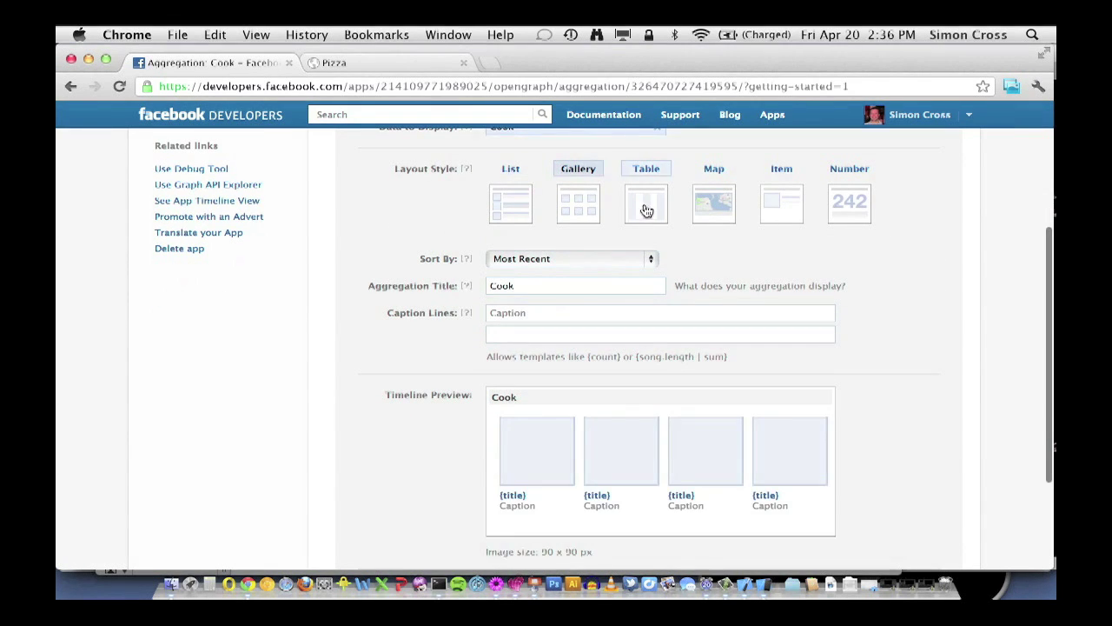
click(646, 208)
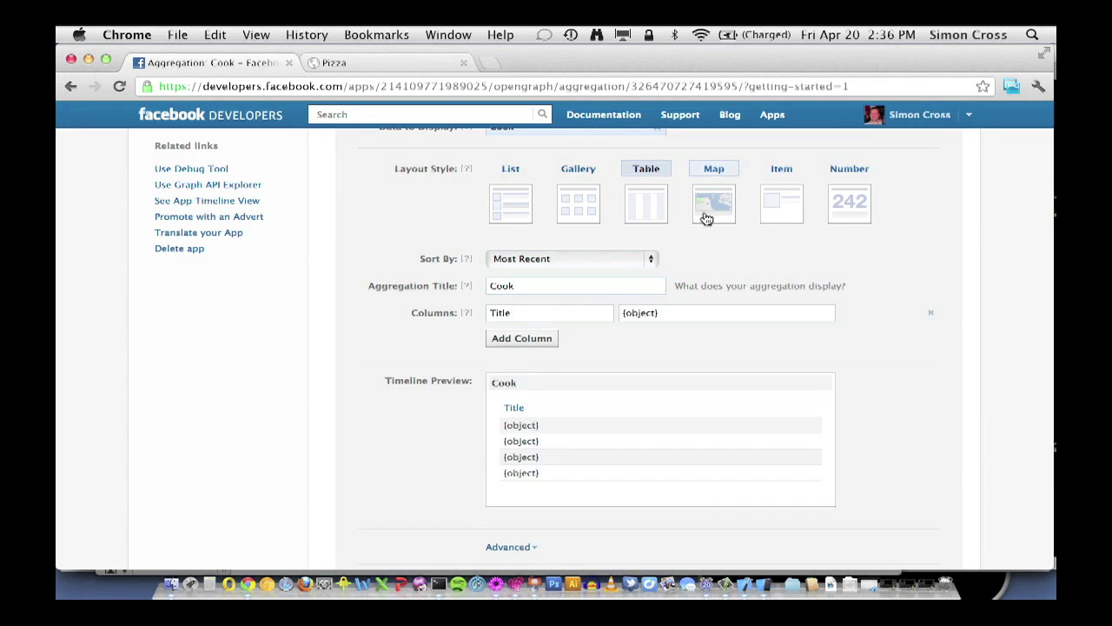
click(716, 213)
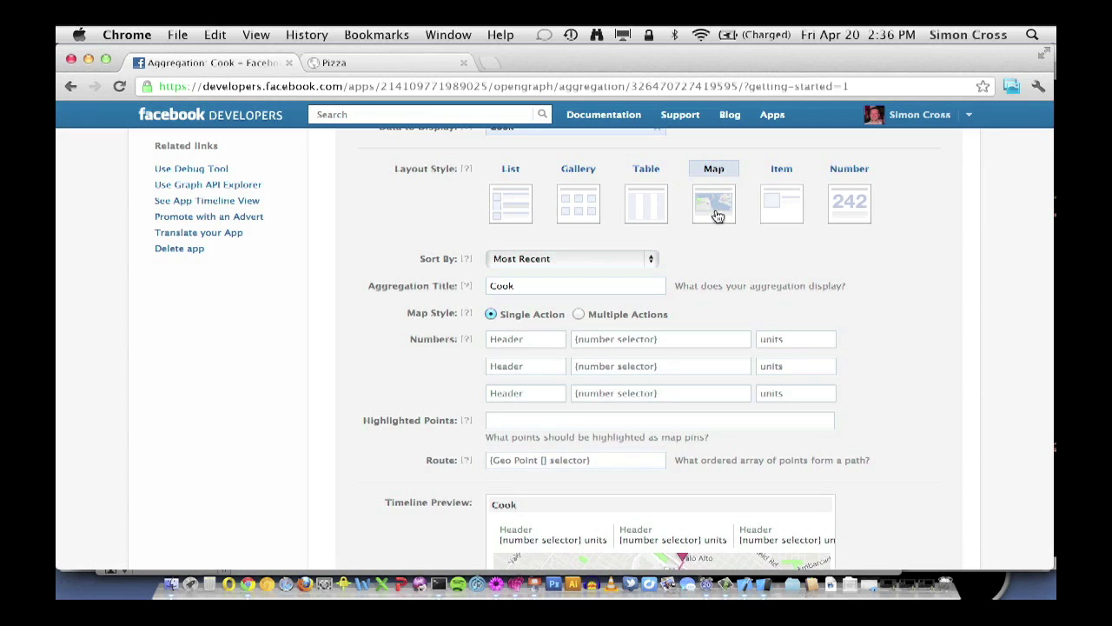
scroll(827, 321, down, 5)
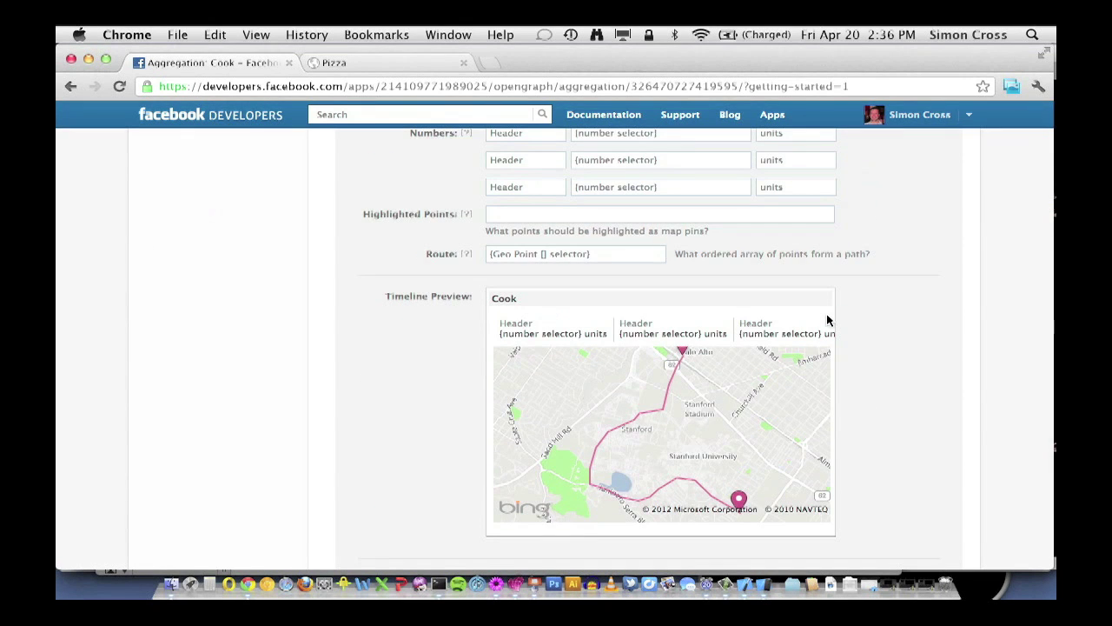
scroll(827, 320, up, 5)
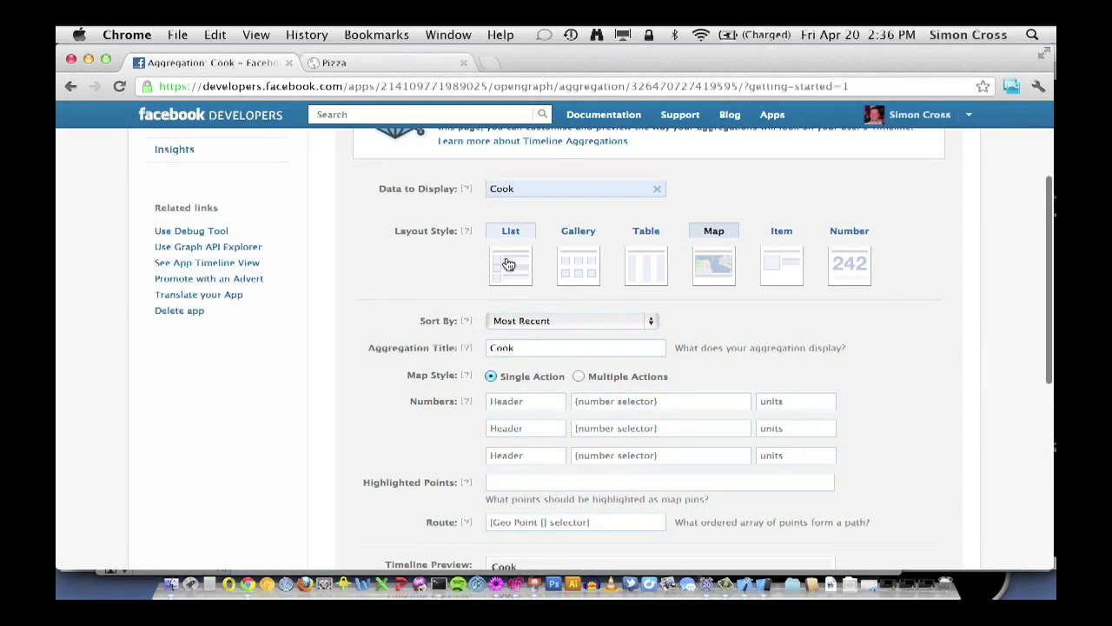
click(509, 264)
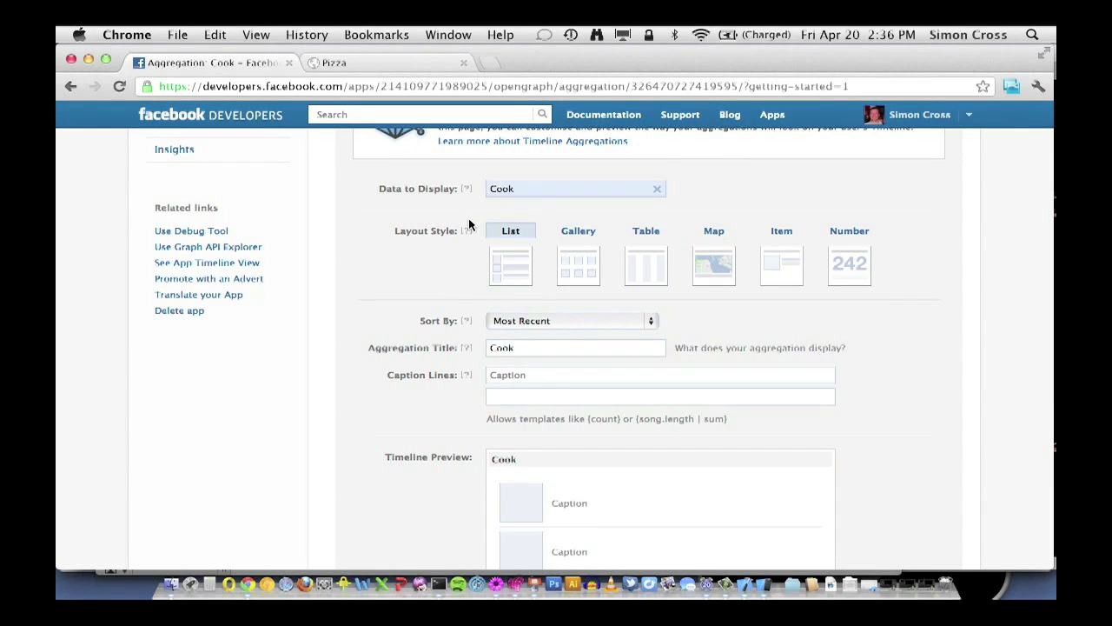
scroll(380, 310, down, 2)
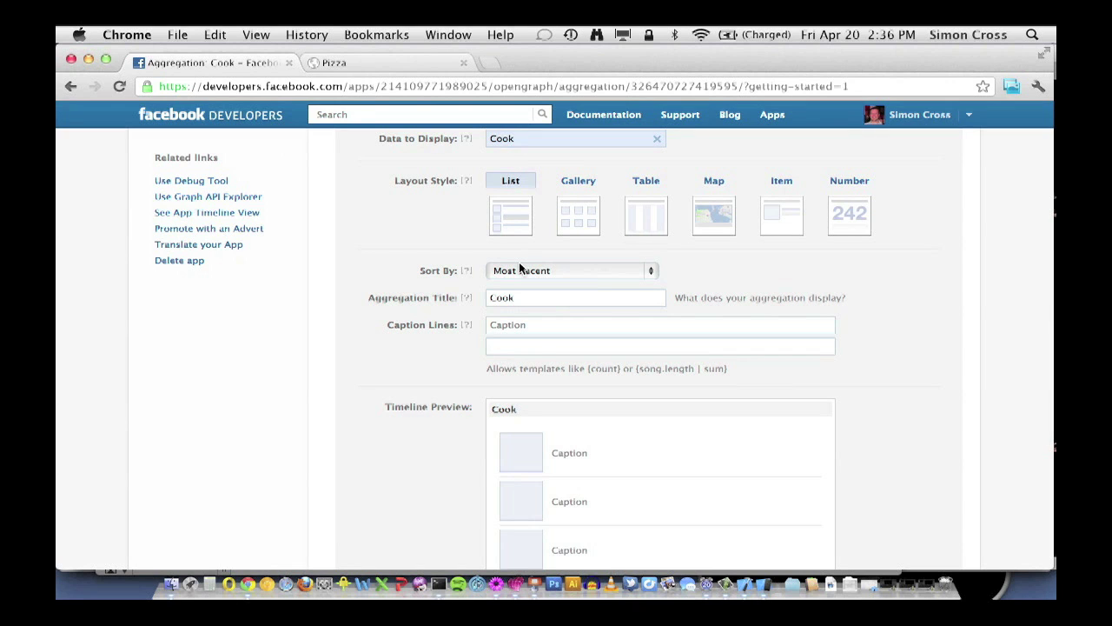
scroll(380, 456, down, 5)
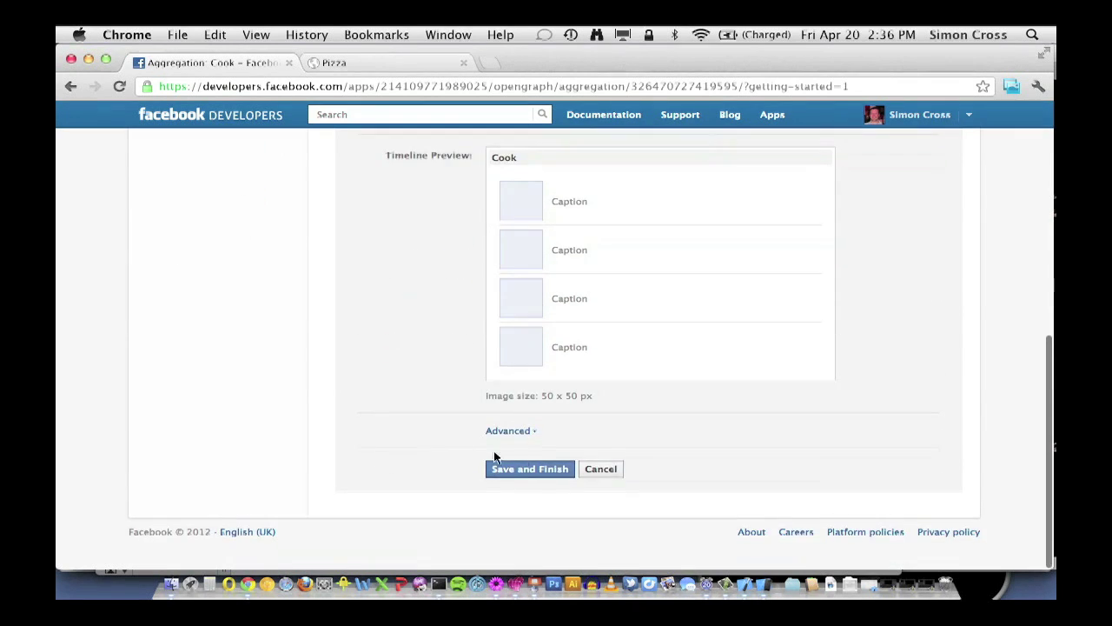
click(544, 470)
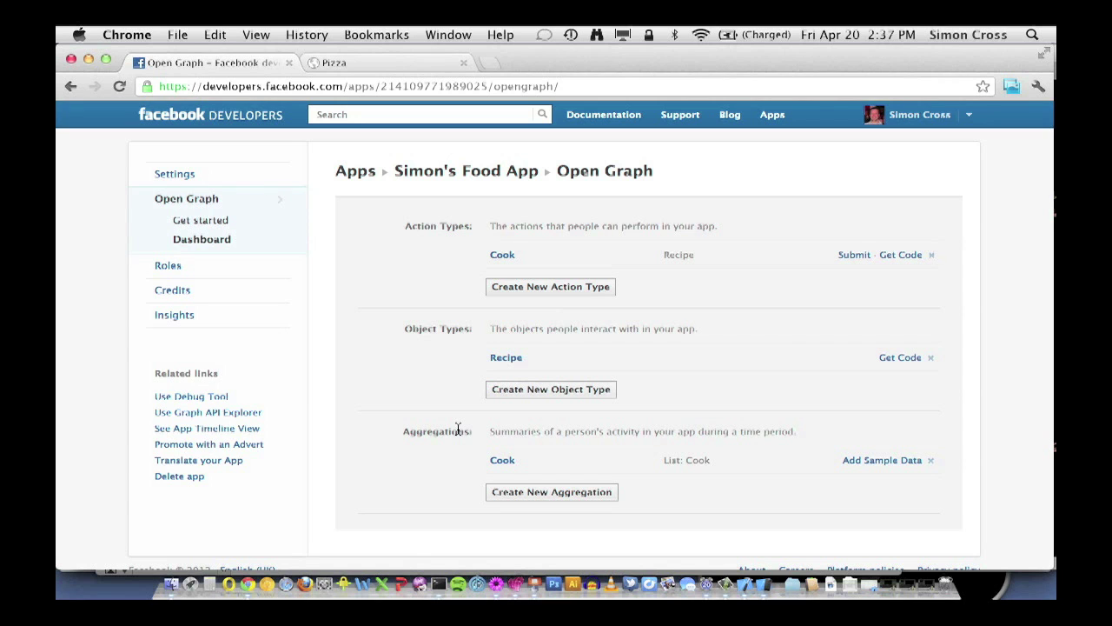
Browse the Pizza, Lasagne, and Thai Green Curry recipe pages.
click(412, 63)
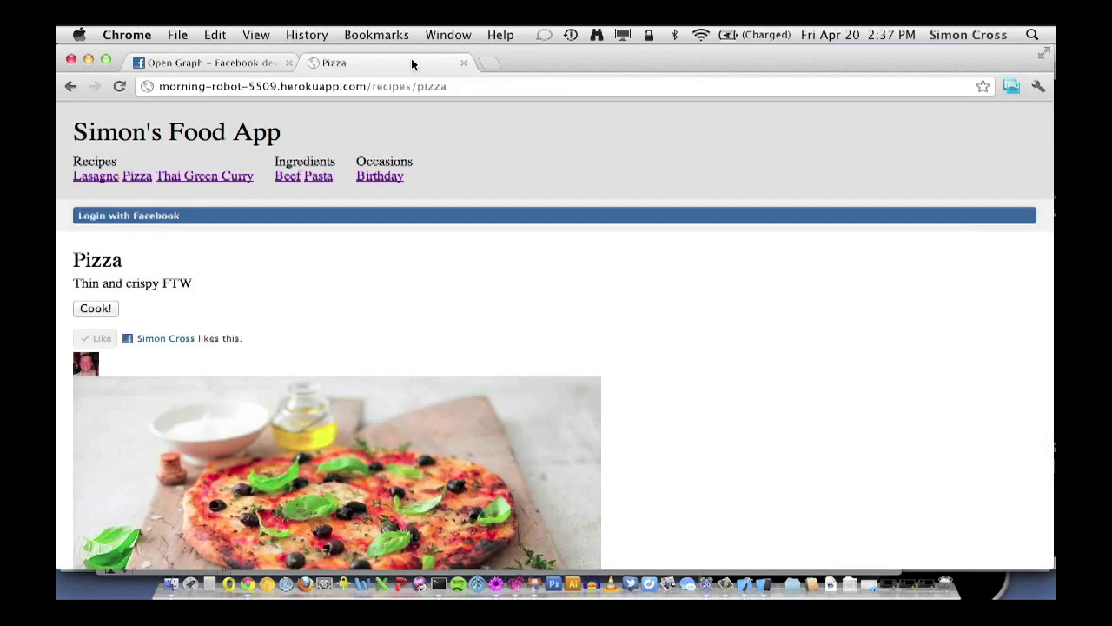
scroll(730, 383, down, 4)
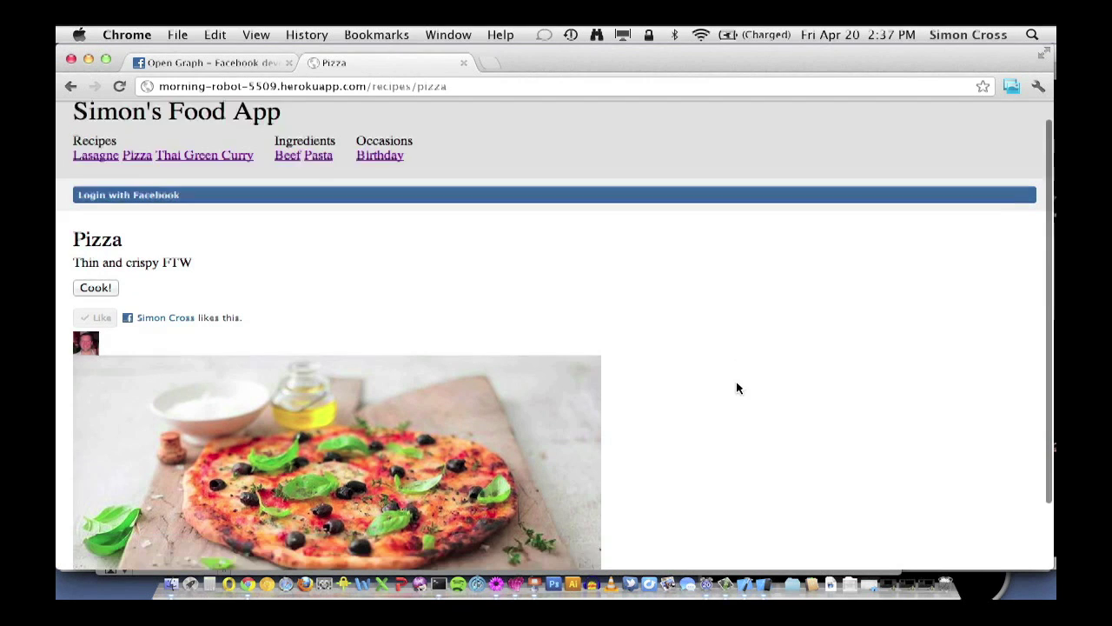
scroll(735, 387, up, 2)
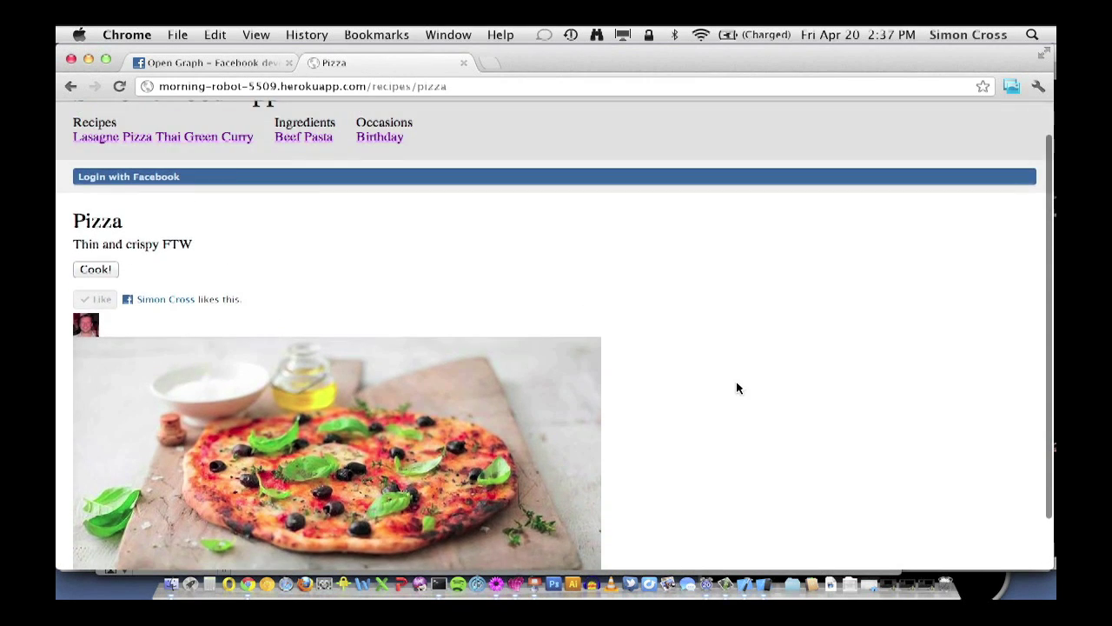
click(93, 139)
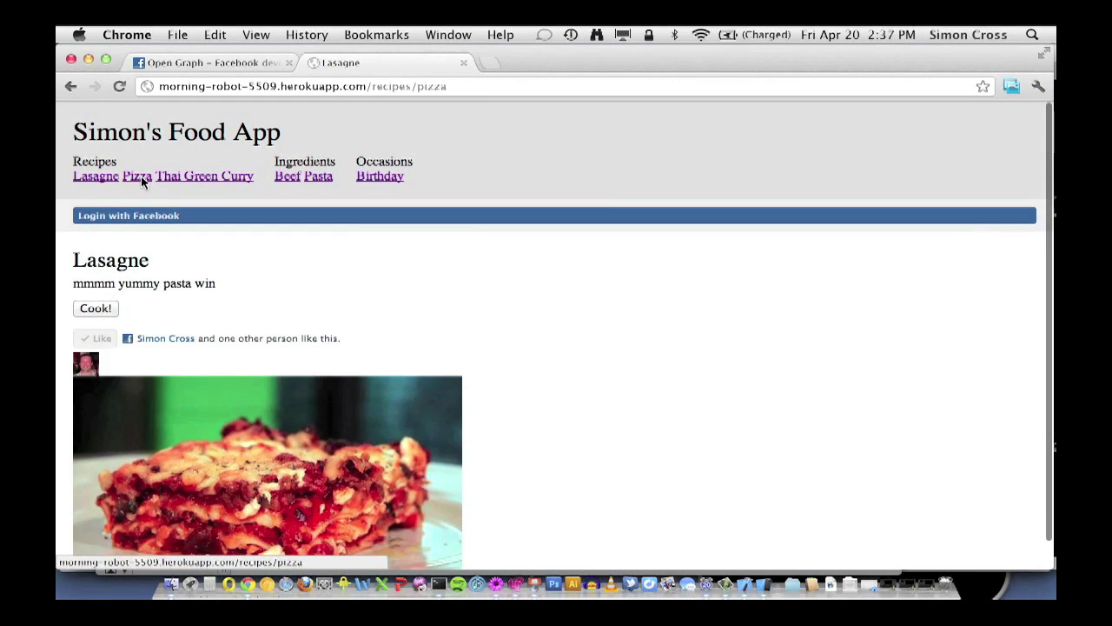
click(141, 176)
scroll(335, 233, down, 2)
scroll(243, 116, up, 2)
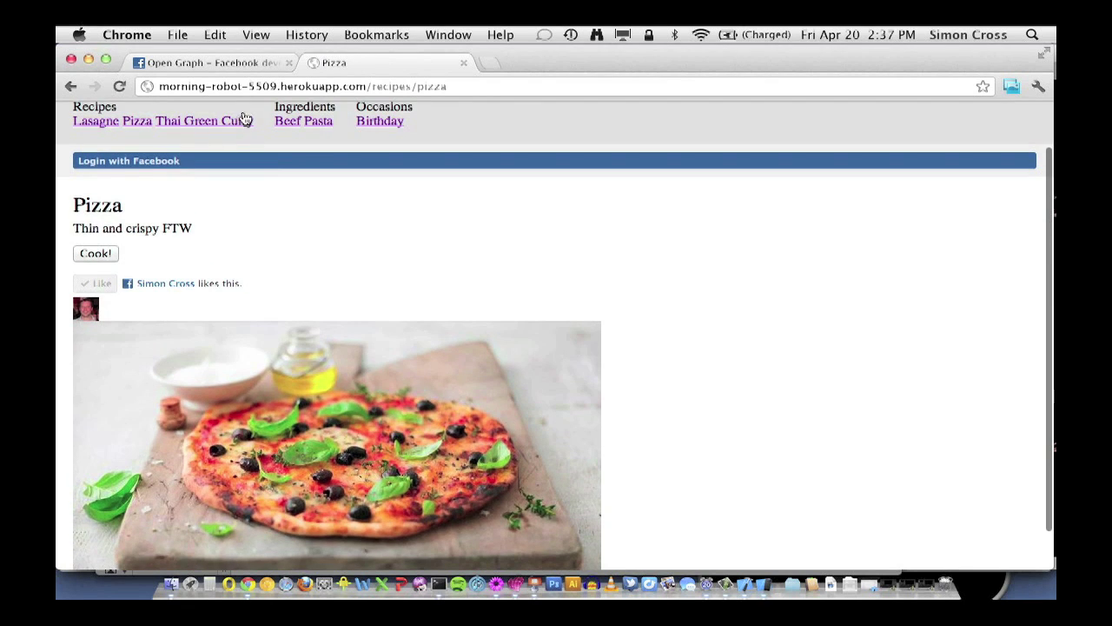
click(236, 122)
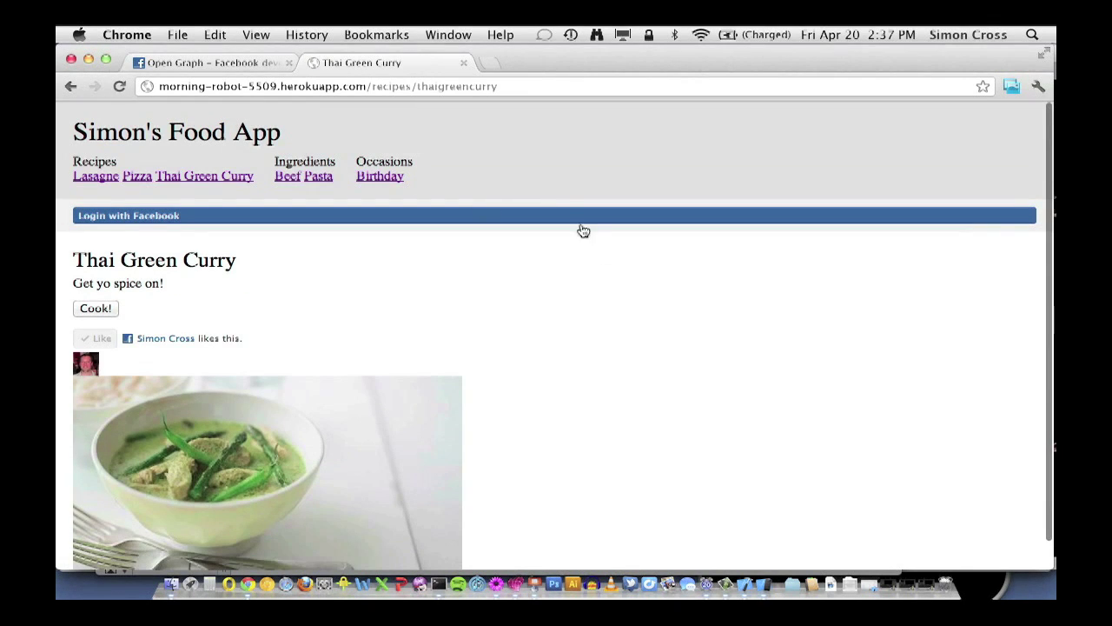
Inspect the recipes path in the page address, then return to the Pizza recipe.
double_click(392, 86)
click(500, 87)
drag(500, 87, 351, 90)
click(380, 87)
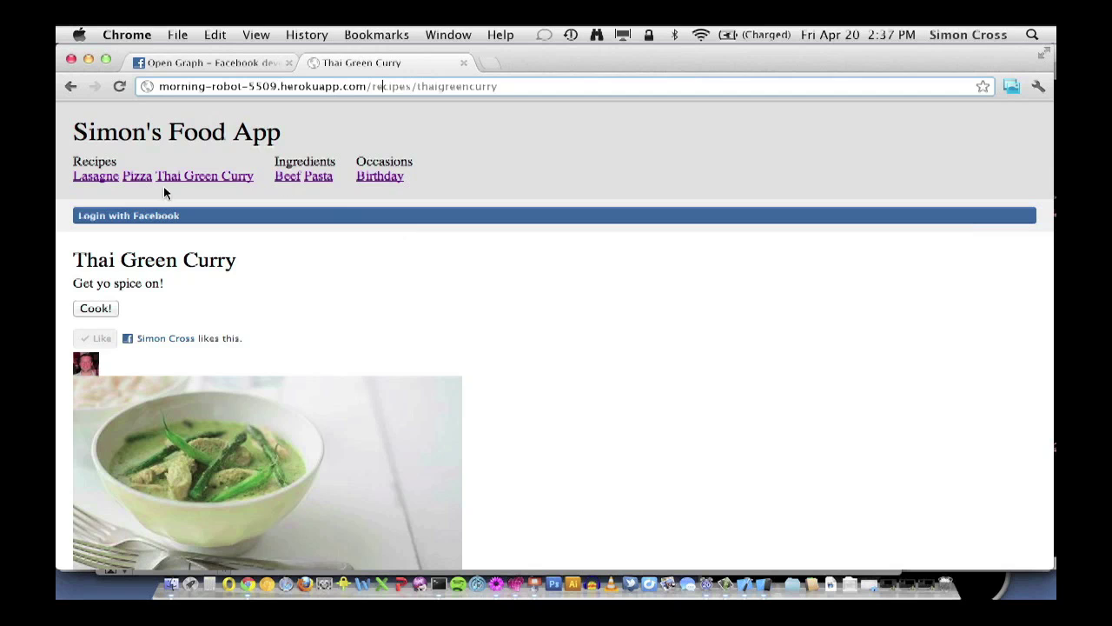
click(140, 174)
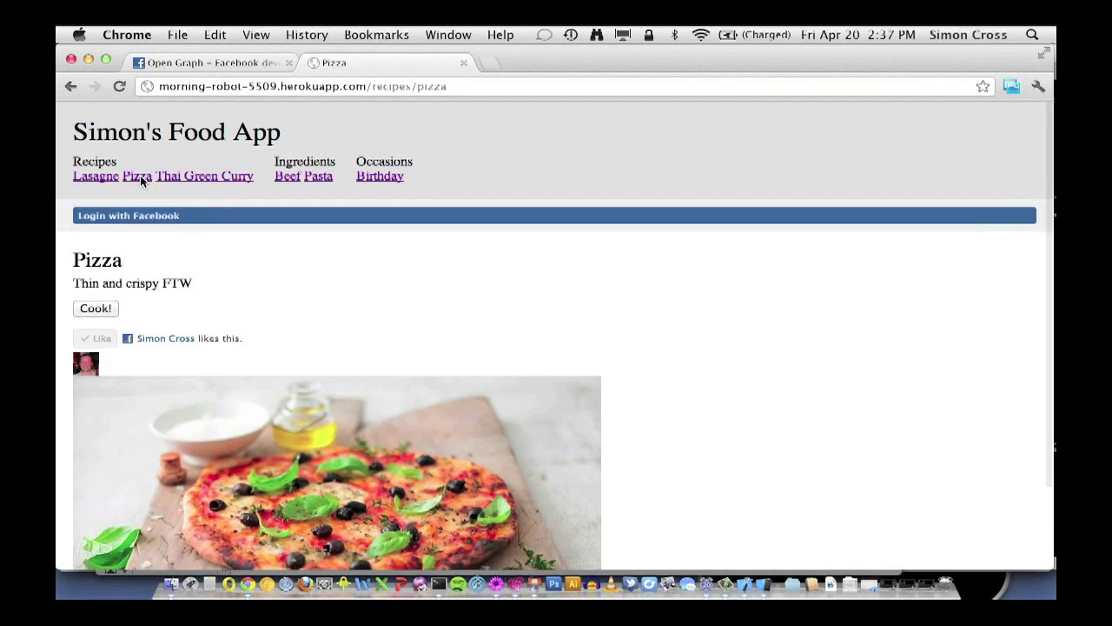
Open the Pizza page source in a new tab, enlarge it, and highlight the og: meta tags.
key(super+alt+u)
key(super+equal)
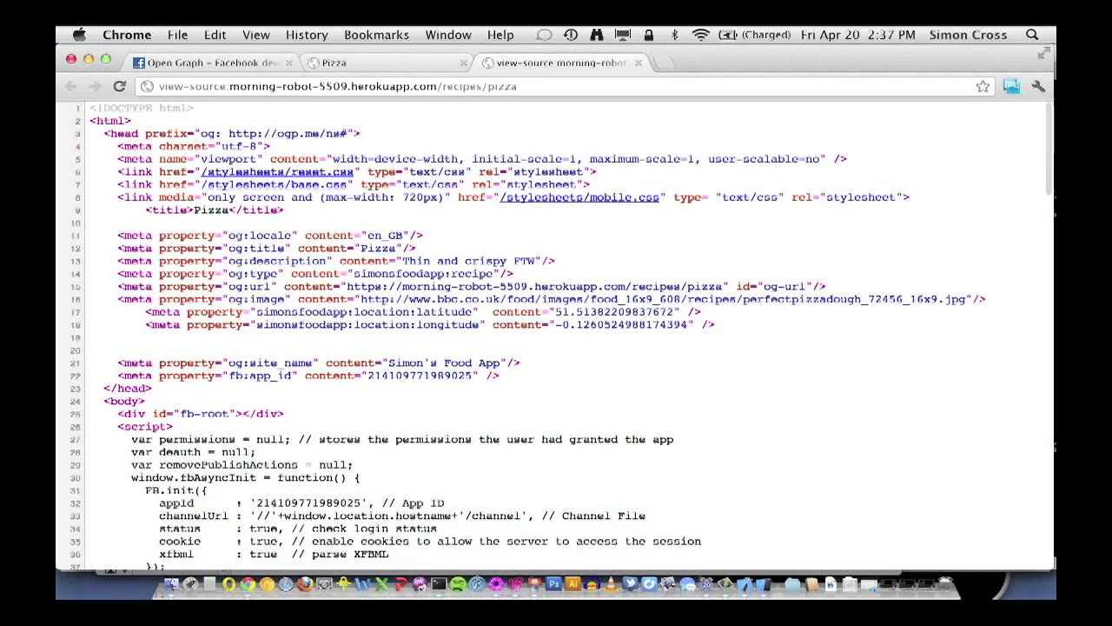
drag(112, 234, 986, 300)
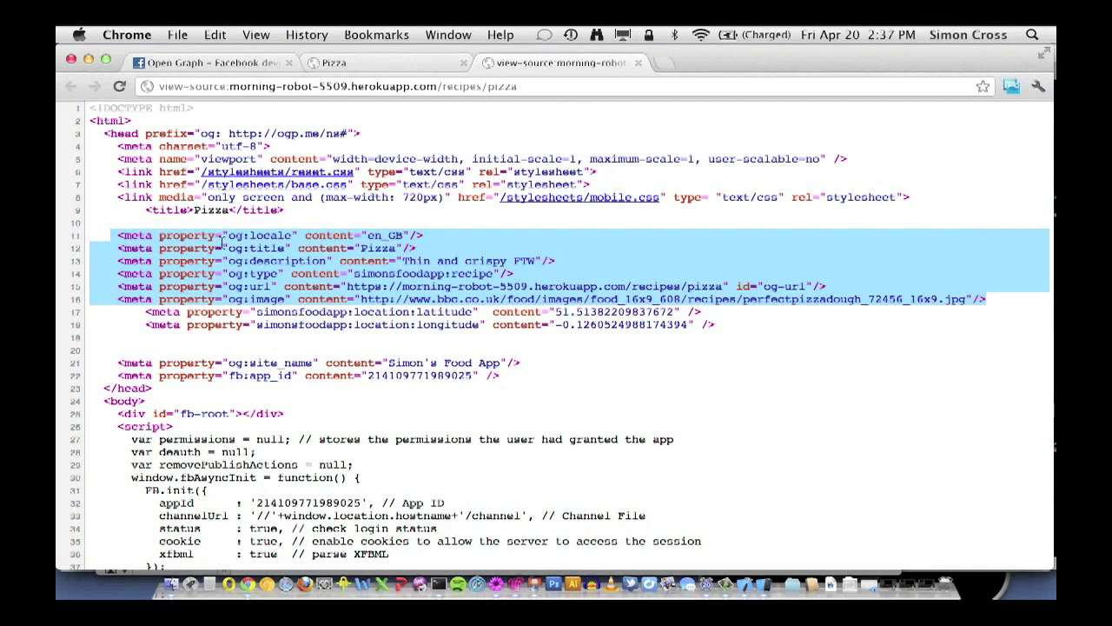
Point out og:title 'Pizza', the og:description value, and og:type simonsfoodapp:recipe.
mouse_move(228, 248)
mouse_down()
mouse_move(281, 248)
mouse_move(227, 260)
mouse_up()
double_click(390, 248)
drag(397, 260, 502, 264)
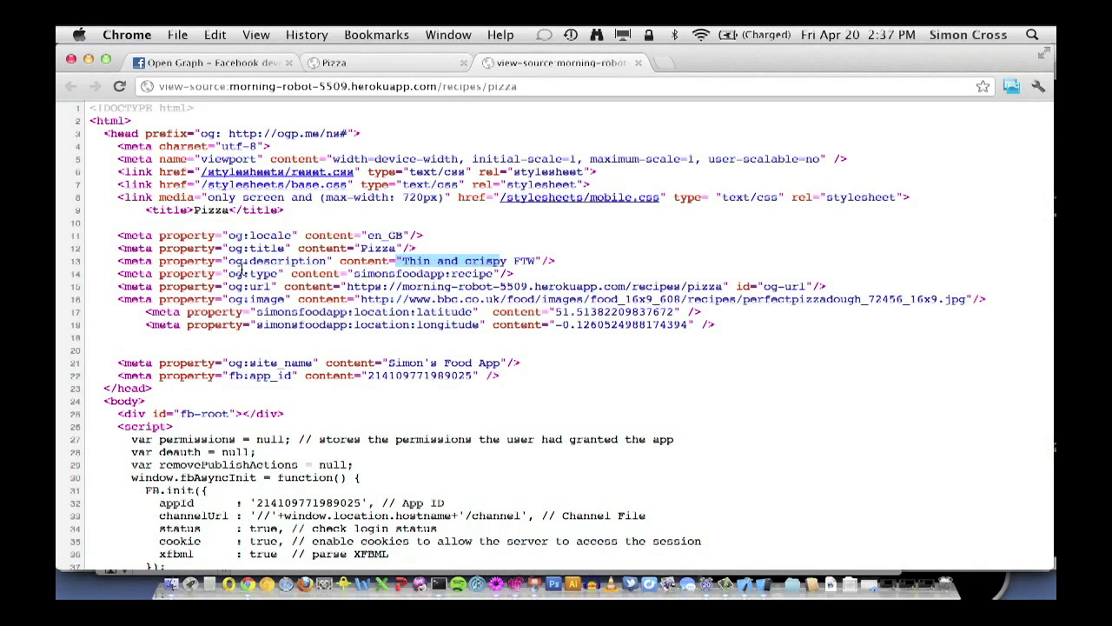
drag(228, 273, 274, 274)
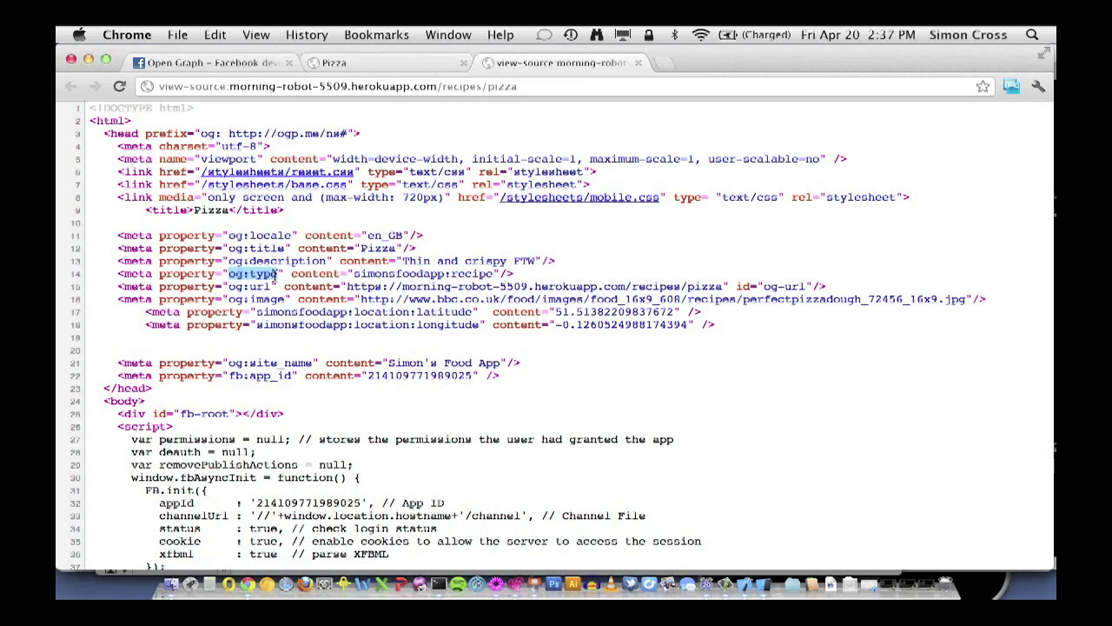
drag(354, 273, 491, 274)
double_click(406, 275)
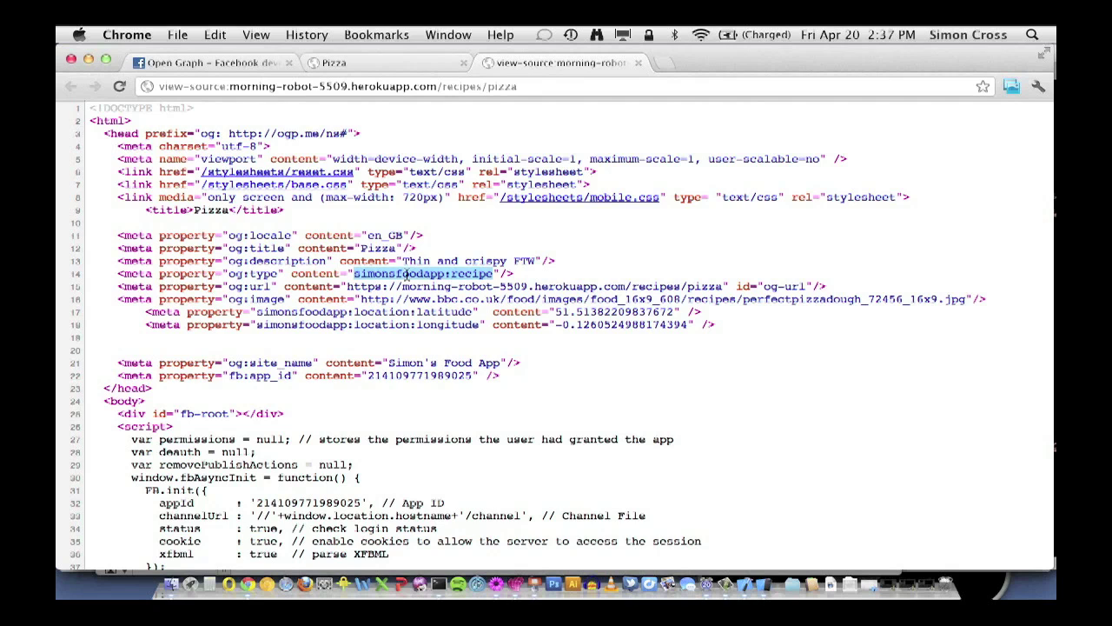
click(257, 60)
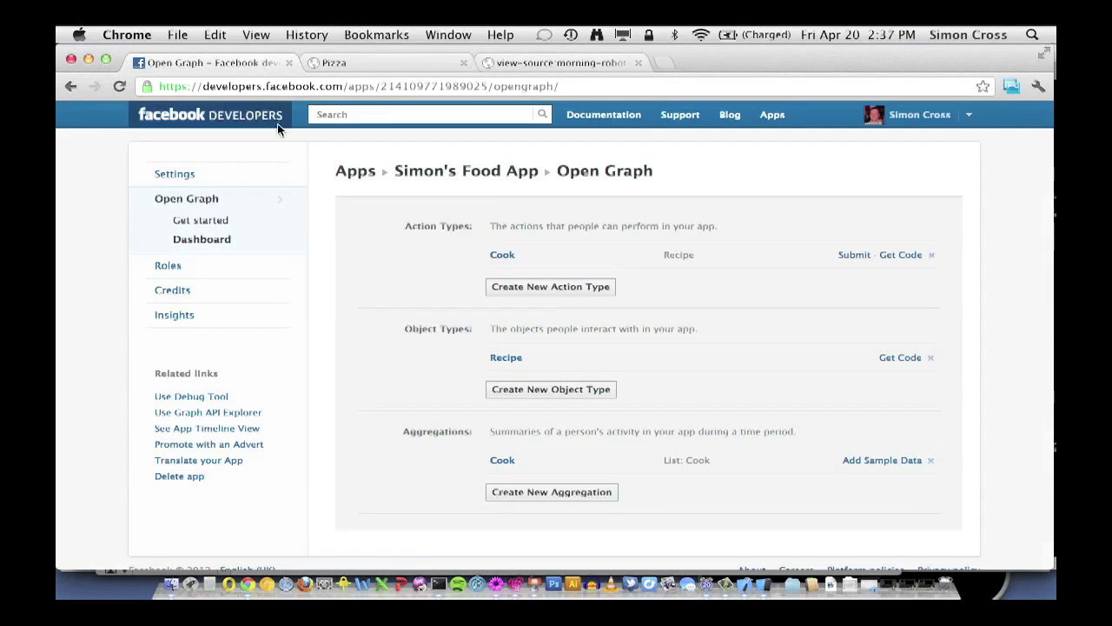
click(193, 176)
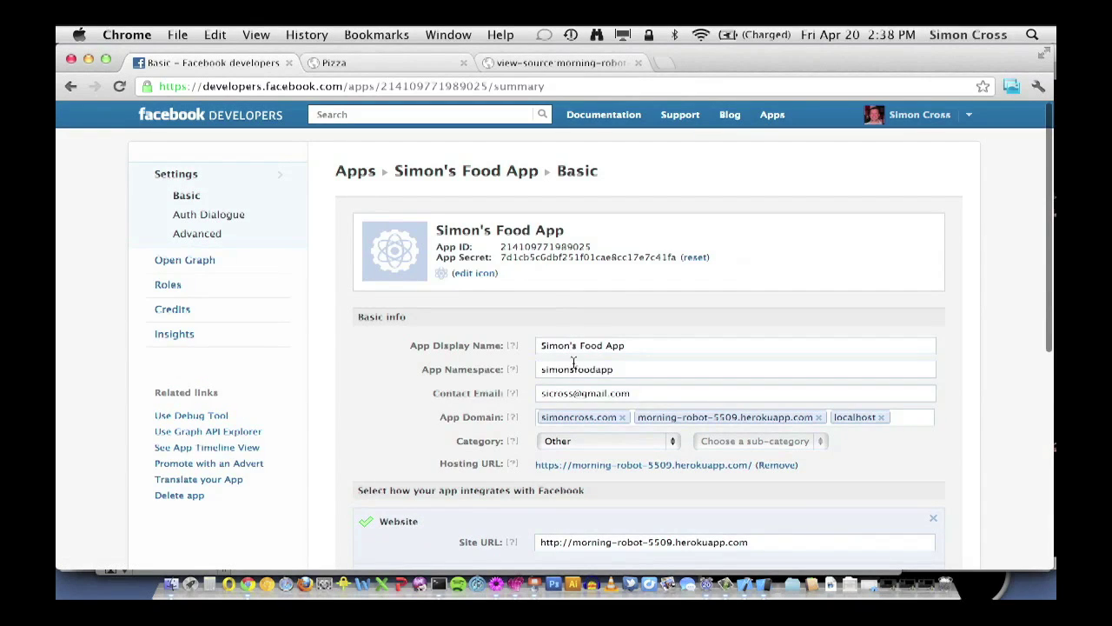
double_click(573, 369)
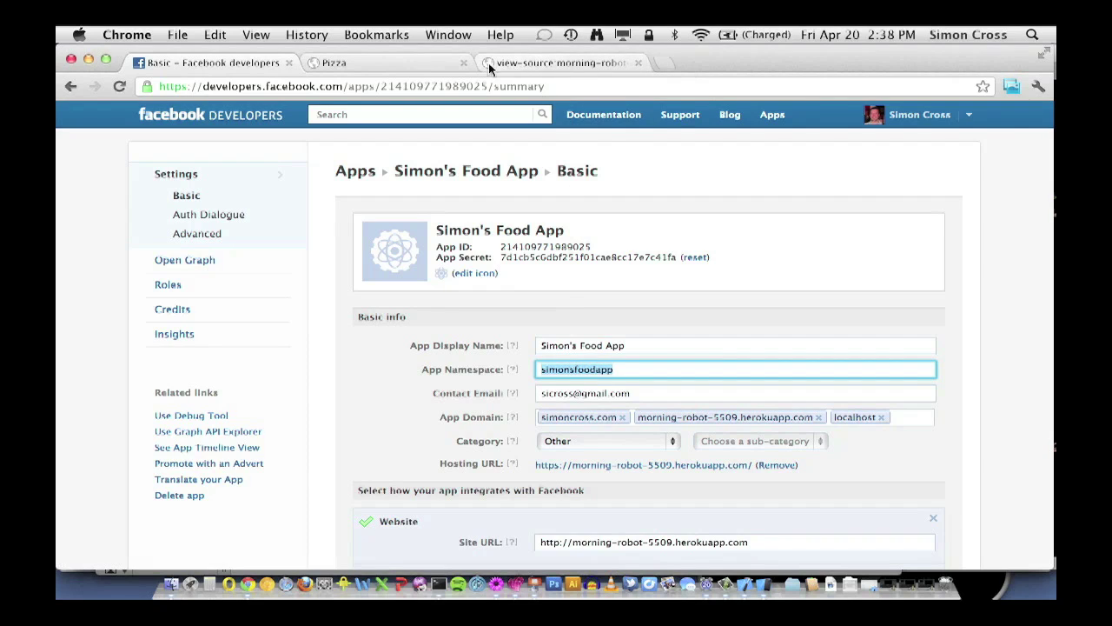
click(245, 213)
click(212, 260)
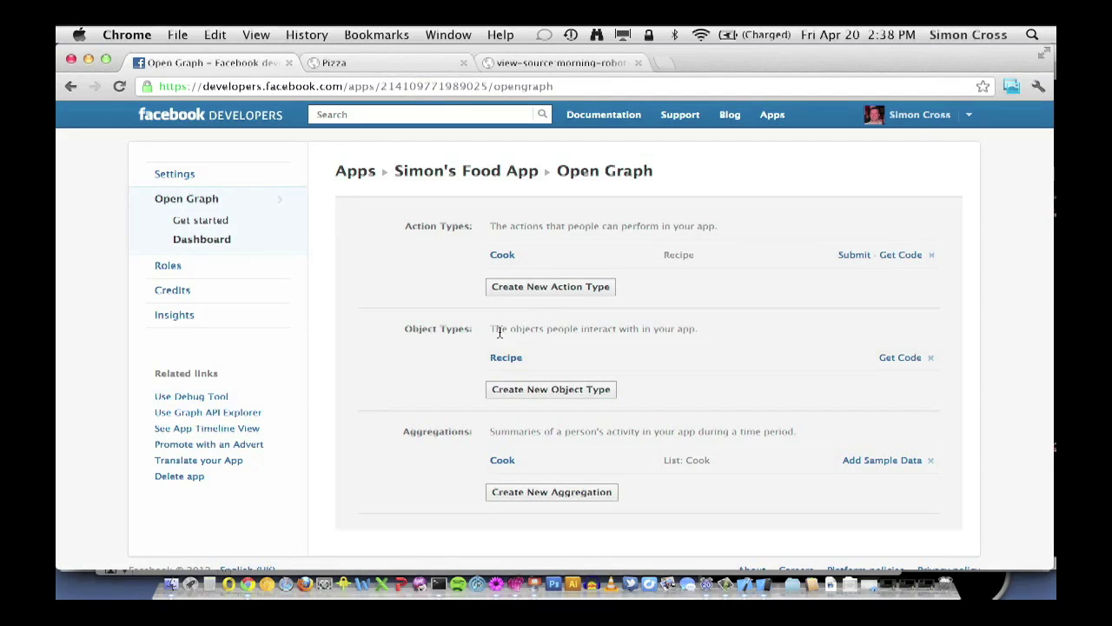
Compare the source's og:url with the page address and examine the og:image tag.
click(509, 65)
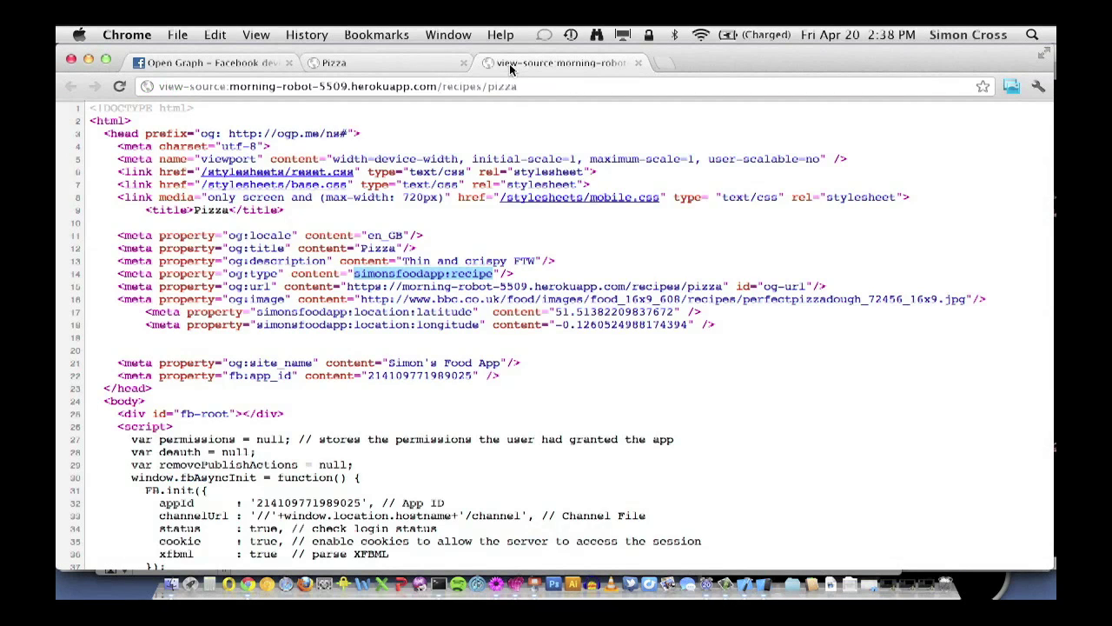
mouse_move(347, 286)
mouse_down()
mouse_move(723, 285)
mouse_move(493, 273)
mouse_move(345, 284)
mouse_up()
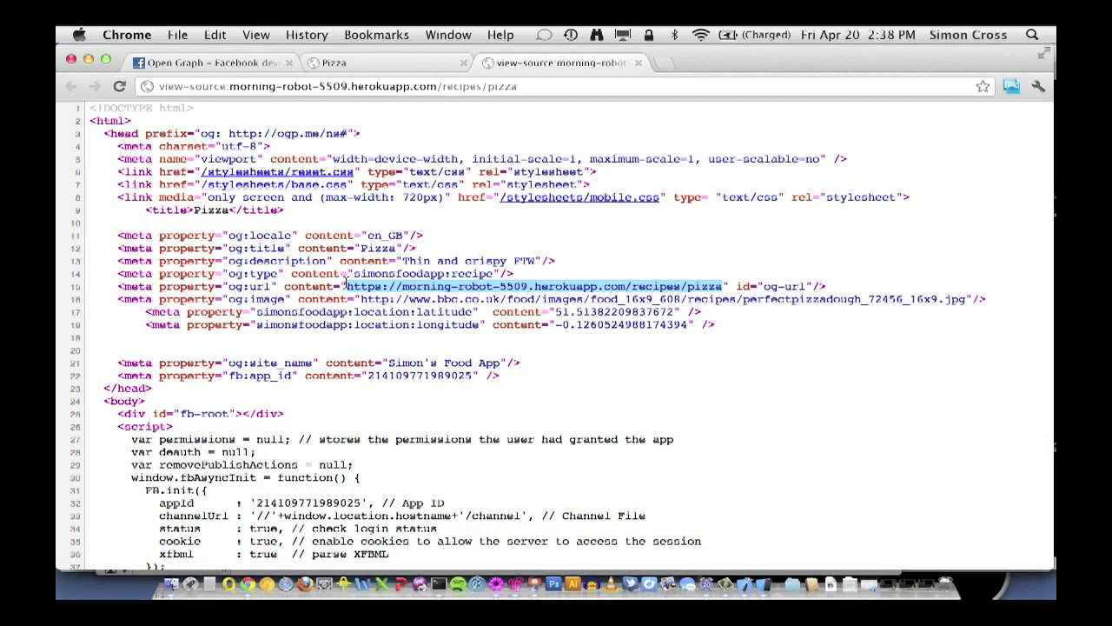
drag(346, 285, 728, 284)
drag(281, 87, 544, 92)
click(574, 121)
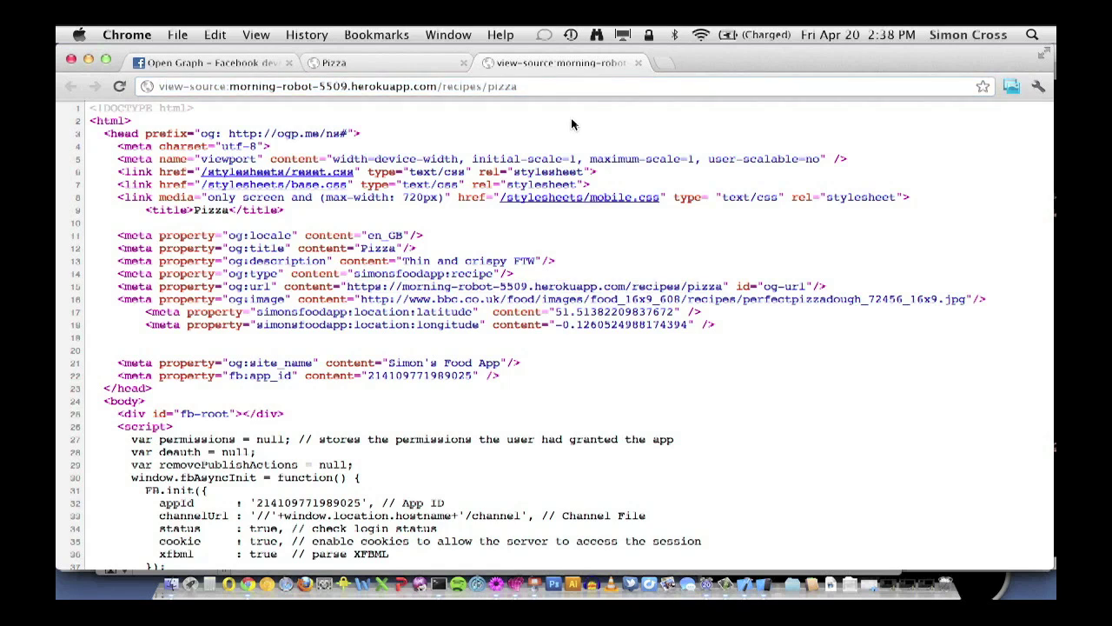
drag(829, 287, 116, 291)
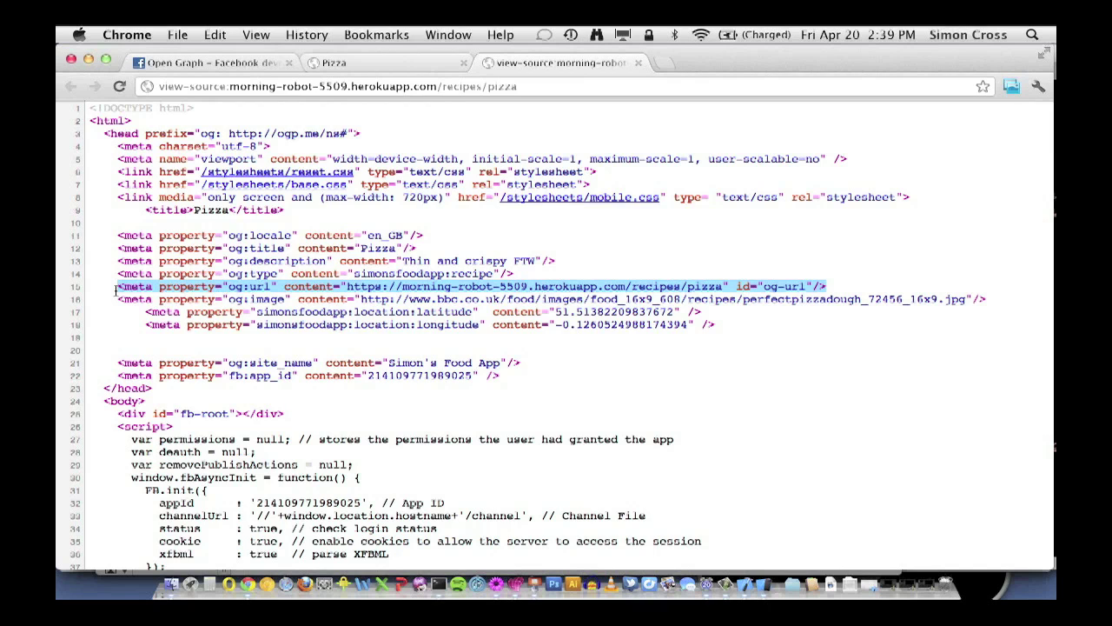
drag(361, 299, 962, 299)
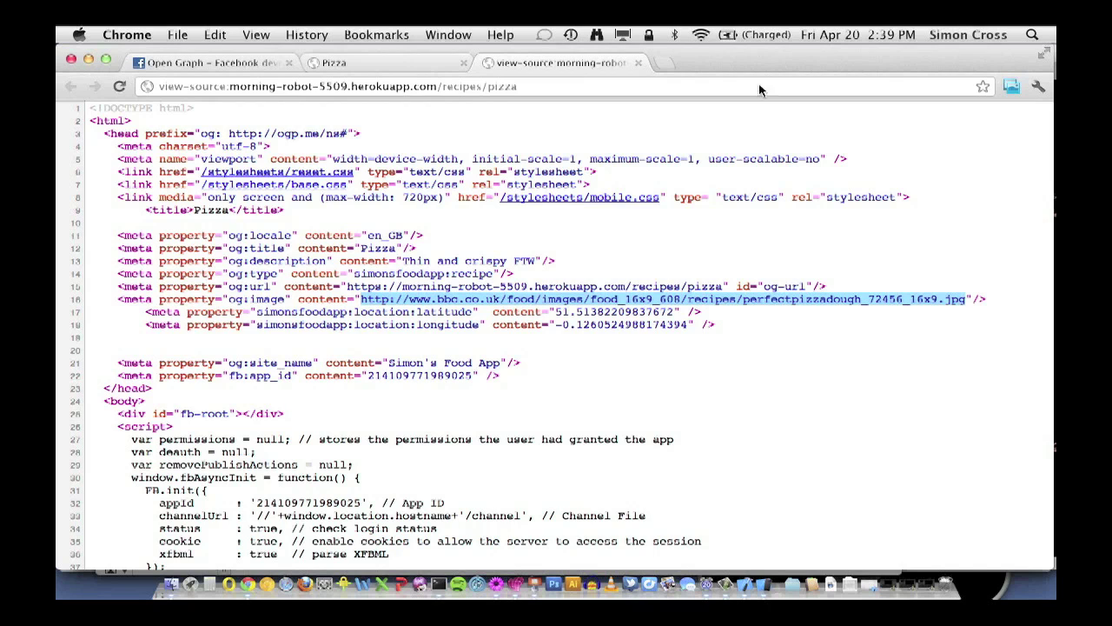
Copy the Pizza URL and paste it into developers.facebook.com/tools/debug in a new tab.
click(638, 64)
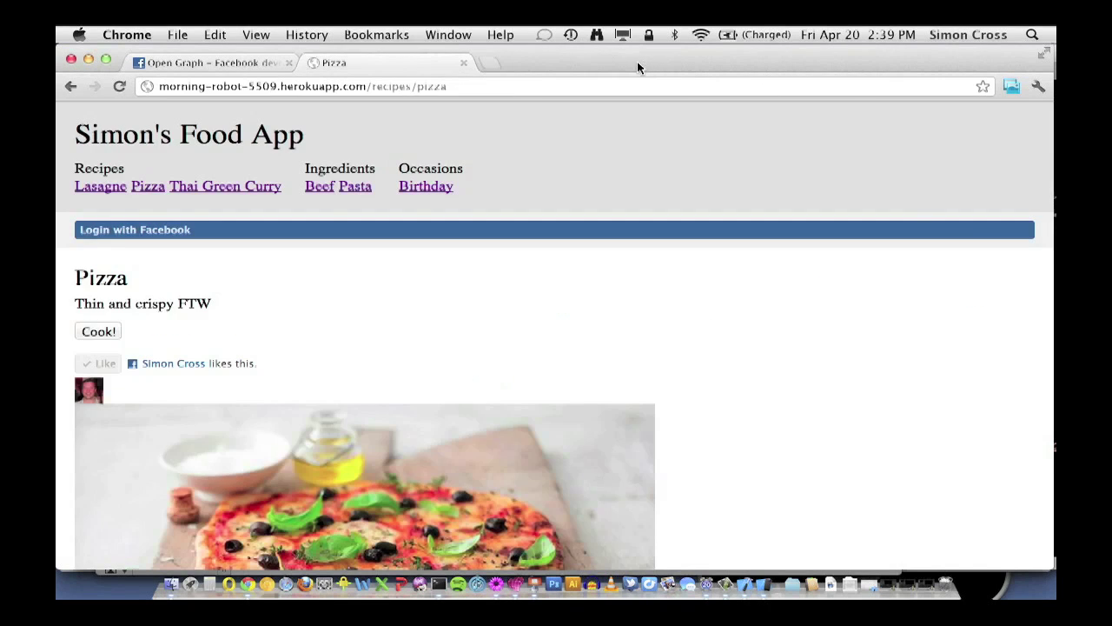
click(483, 87)
key(super+c)
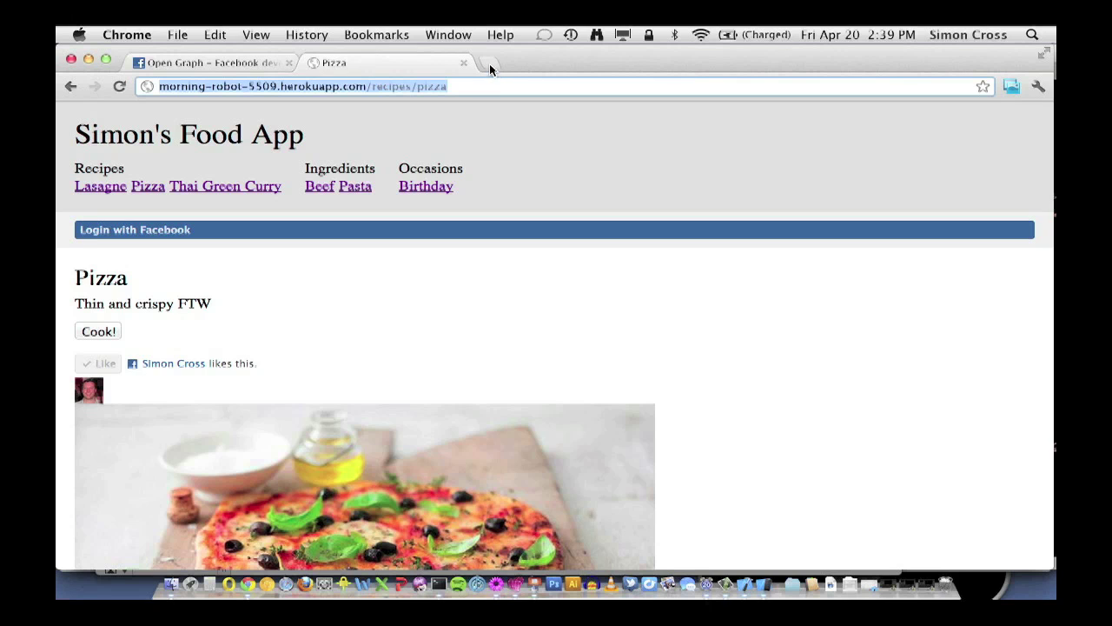
click(489, 63)
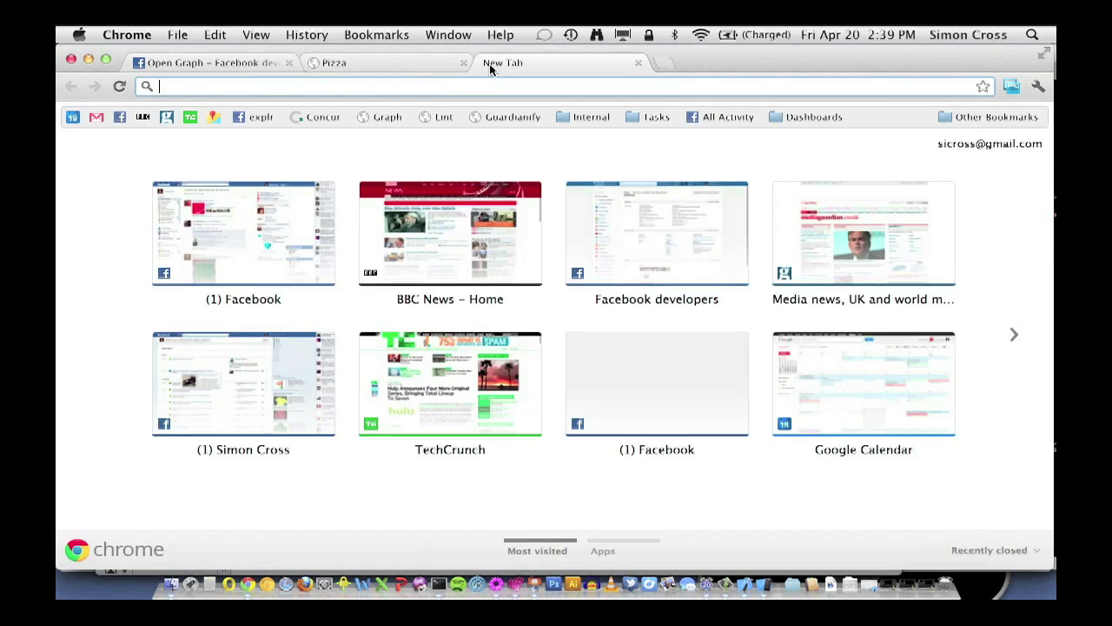
text(developers.facebook.com/ap)
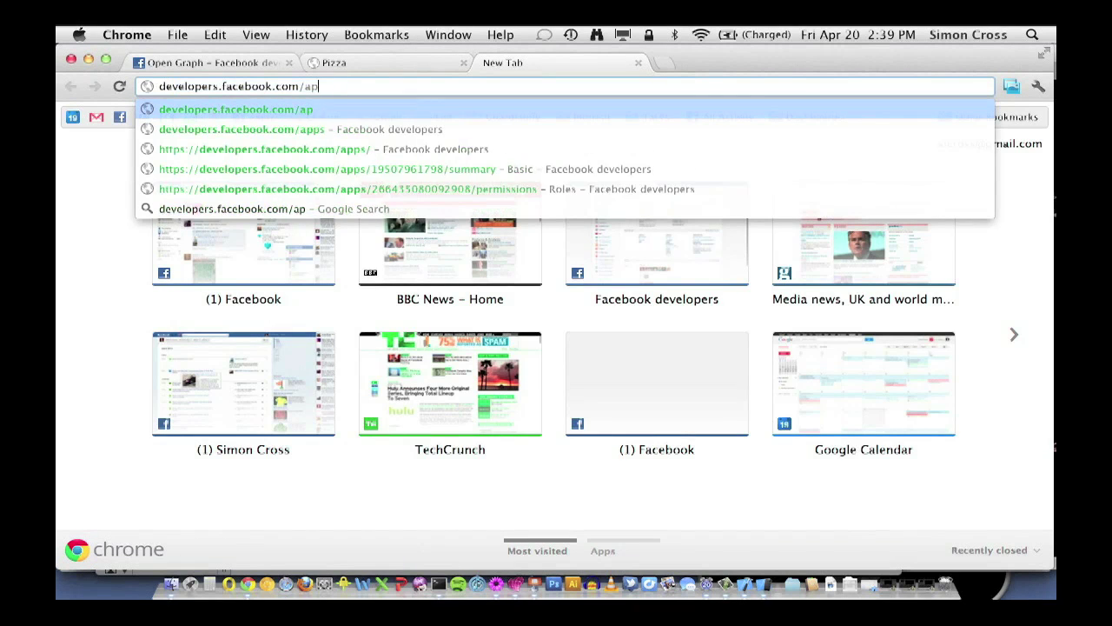
key(BackSpace)
key(BackSpace)
text(tool)
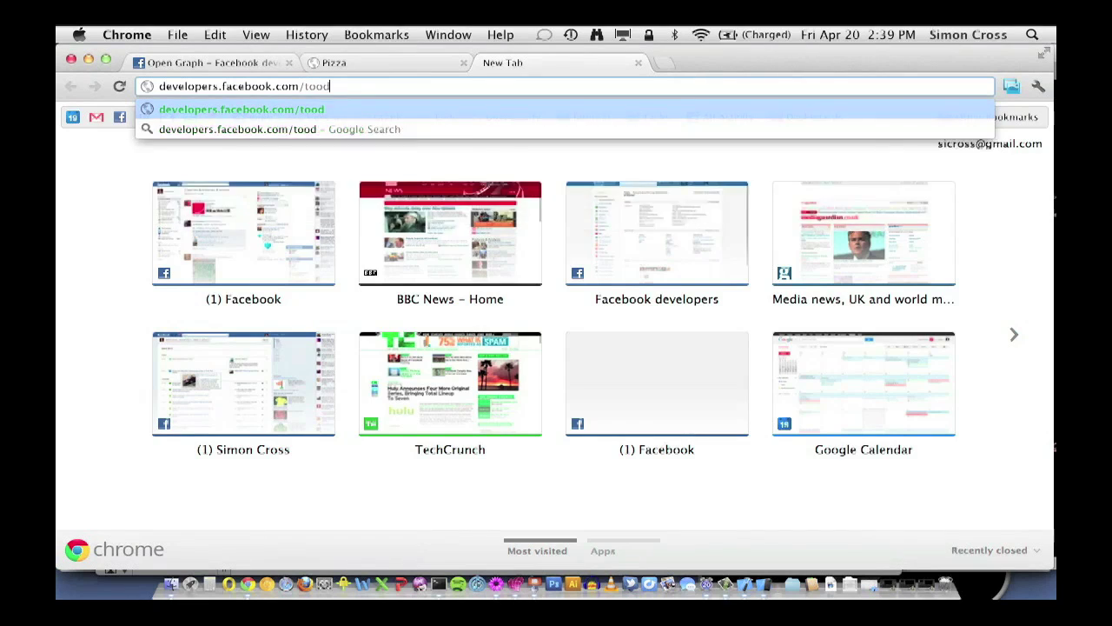
text(s/debug/)
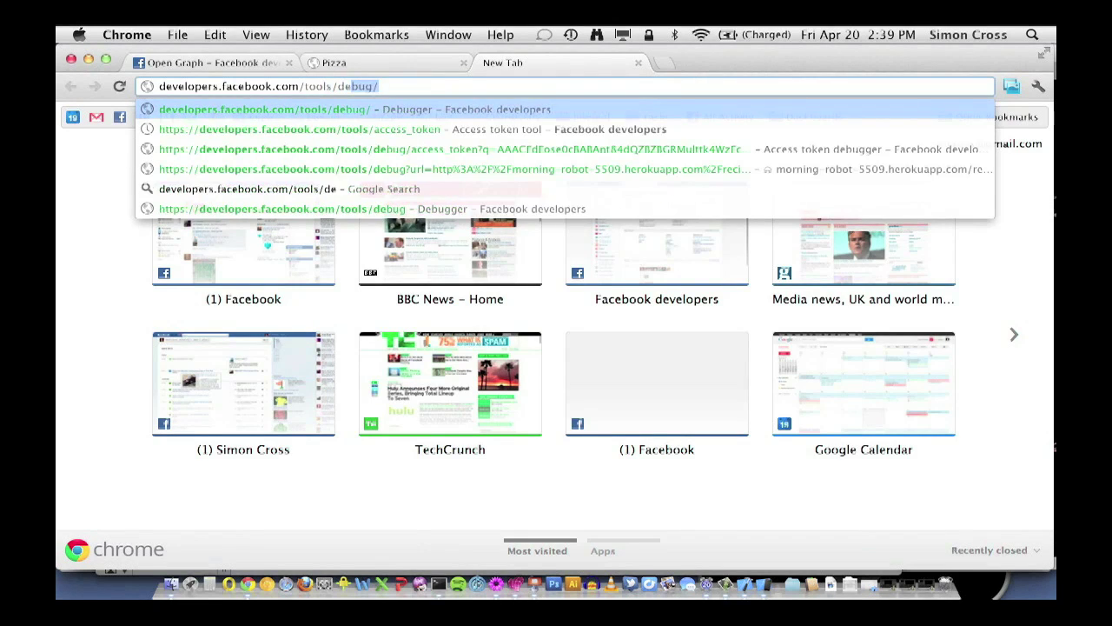
key(Return)
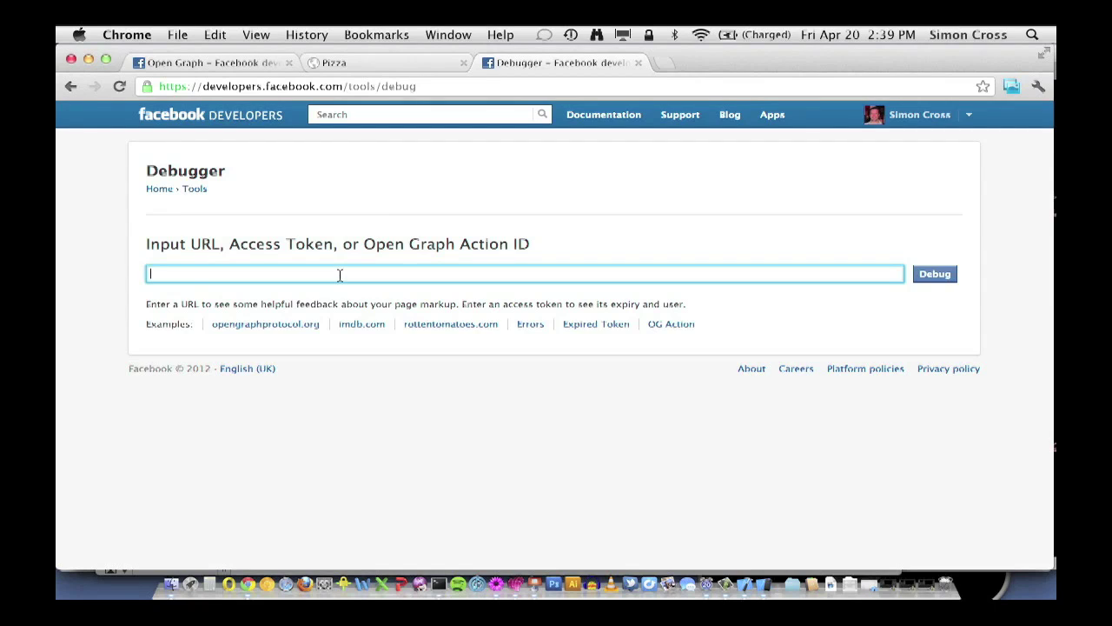
key(super+v)
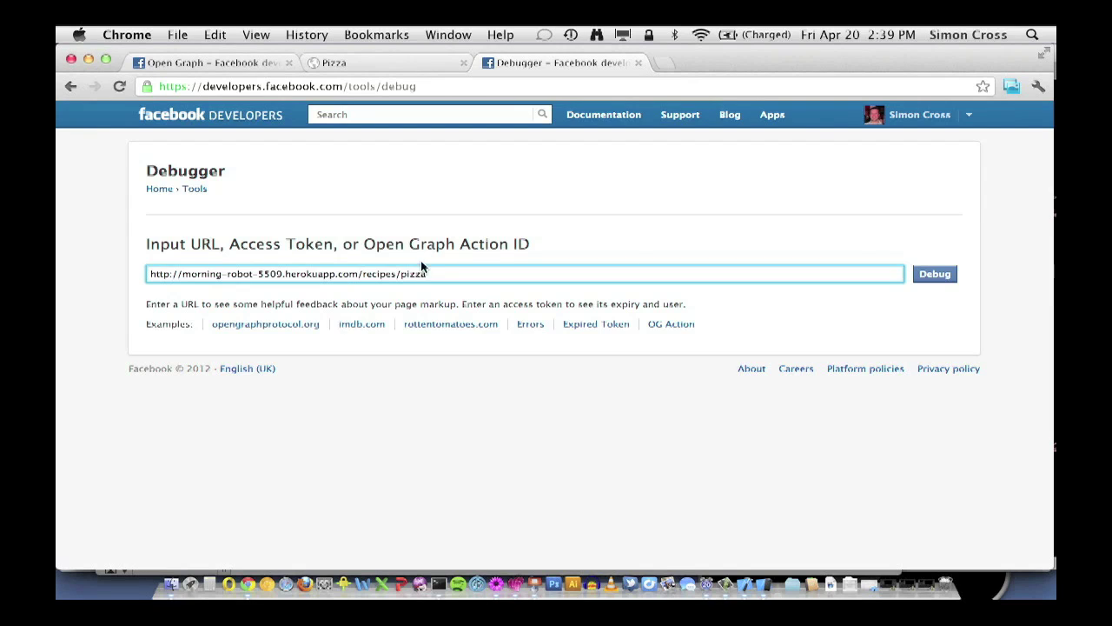
Debug the Pizza URL and scroll through the enlarged scrape results.
click(933, 274)
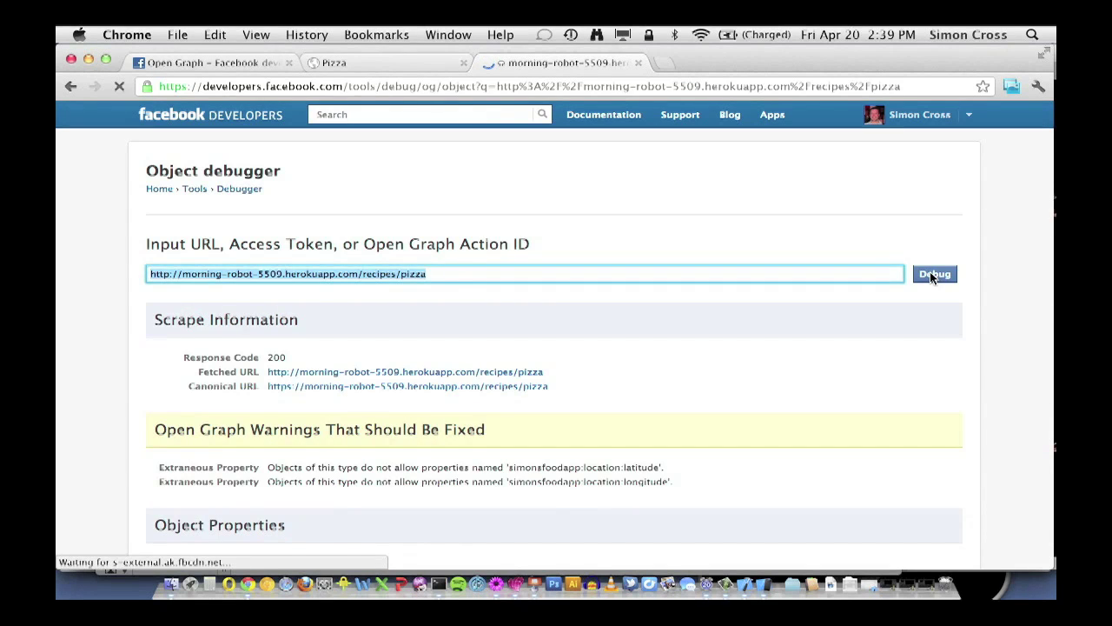
key(super+equal)
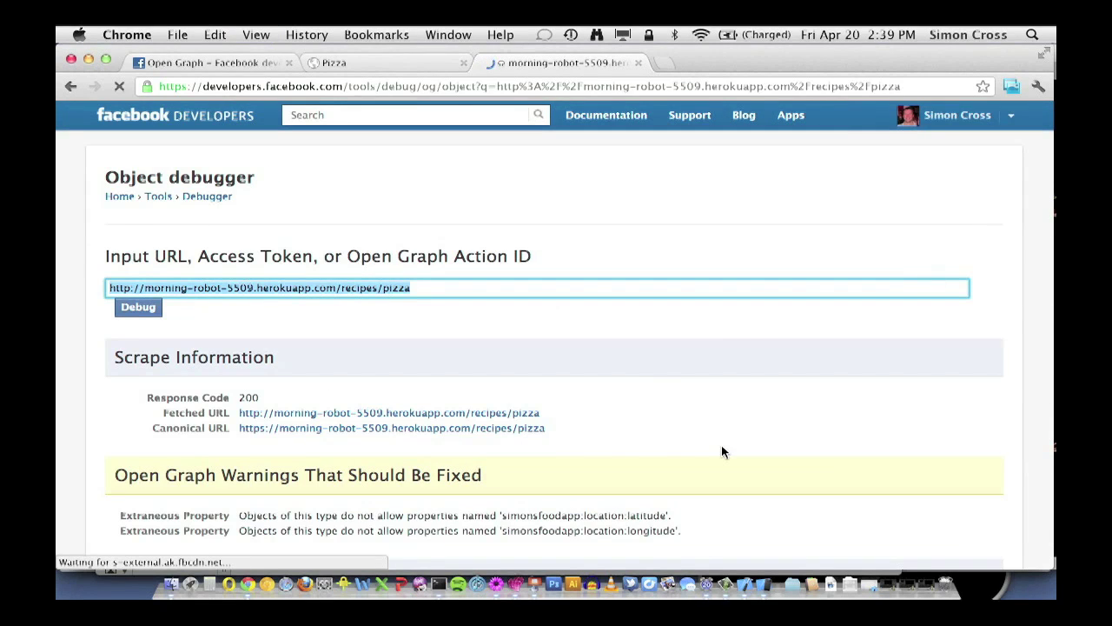
scroll(721, 451, down, 3)
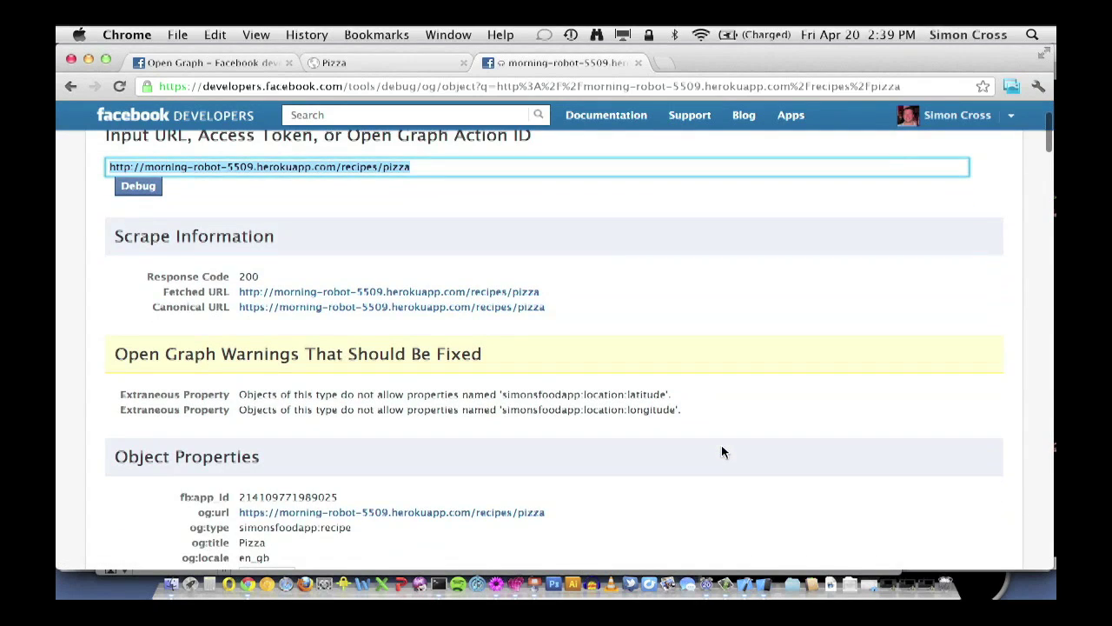
scroll(721, 451, down, 7)
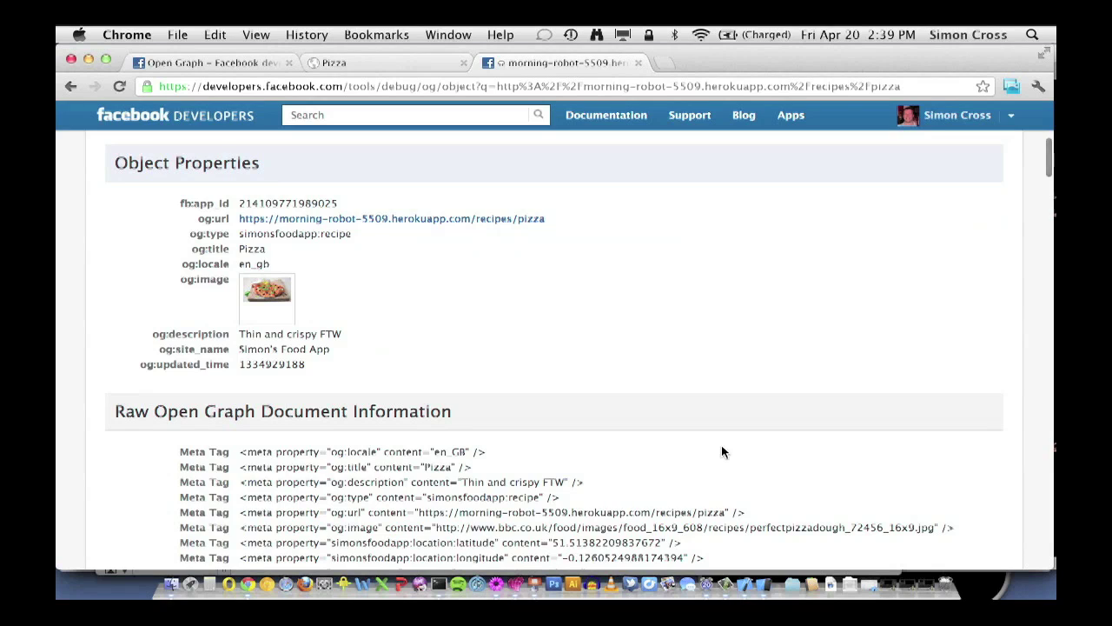
Check the app id, og:type simonsfoodapp:recipe, og:title Pizza and og:locale en_gb properties.
double_click(257, 203)
click(240, 233)
drag(240, 233, 372, 236)
key(super+plus)
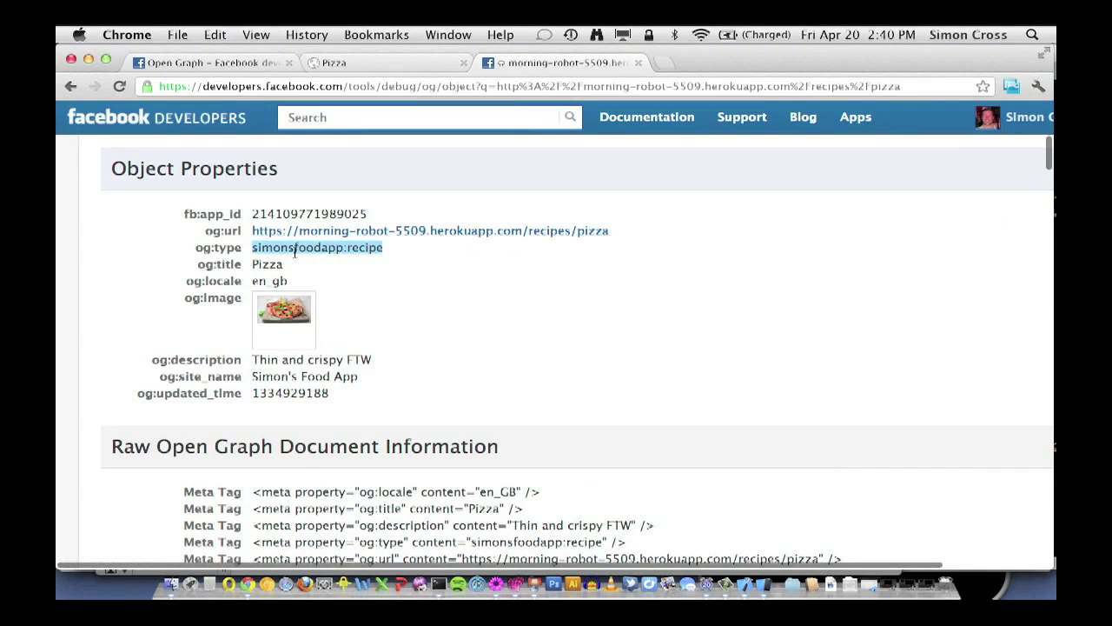
double_click(275, 264)
drag(287, 280, 266, 280)
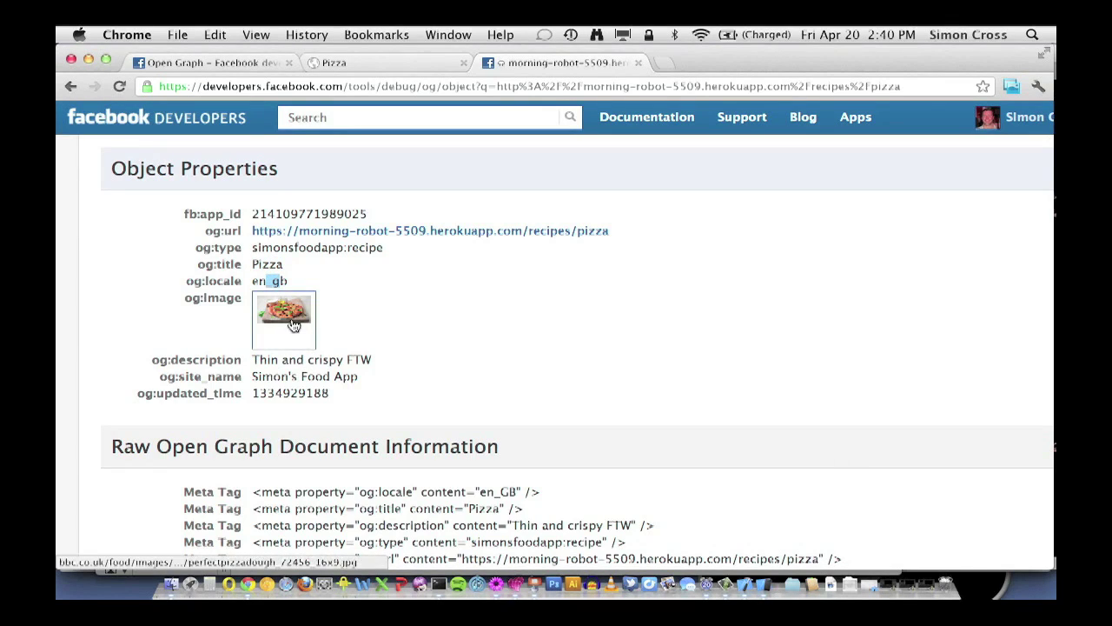
drag(322, 427, 170, 200)
click(184, 230)
scroll(361, 212, up, 10)
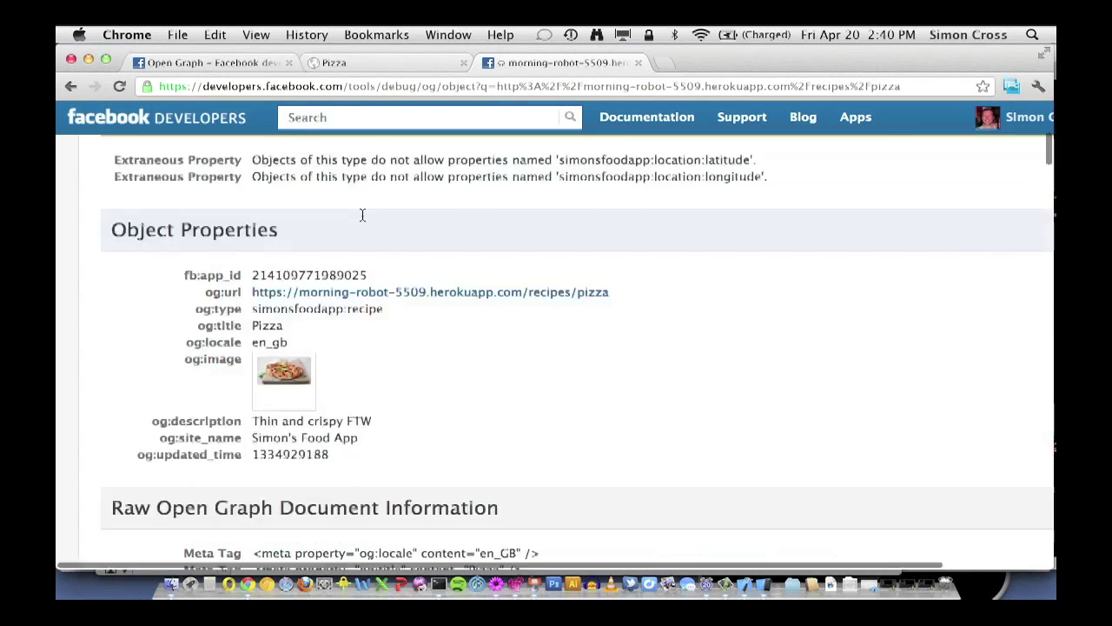
Debug the thaigreencurry recipe URL and check its og:url, og:type and og:title 'Thai Green Curry'.
double_click(441, 320)
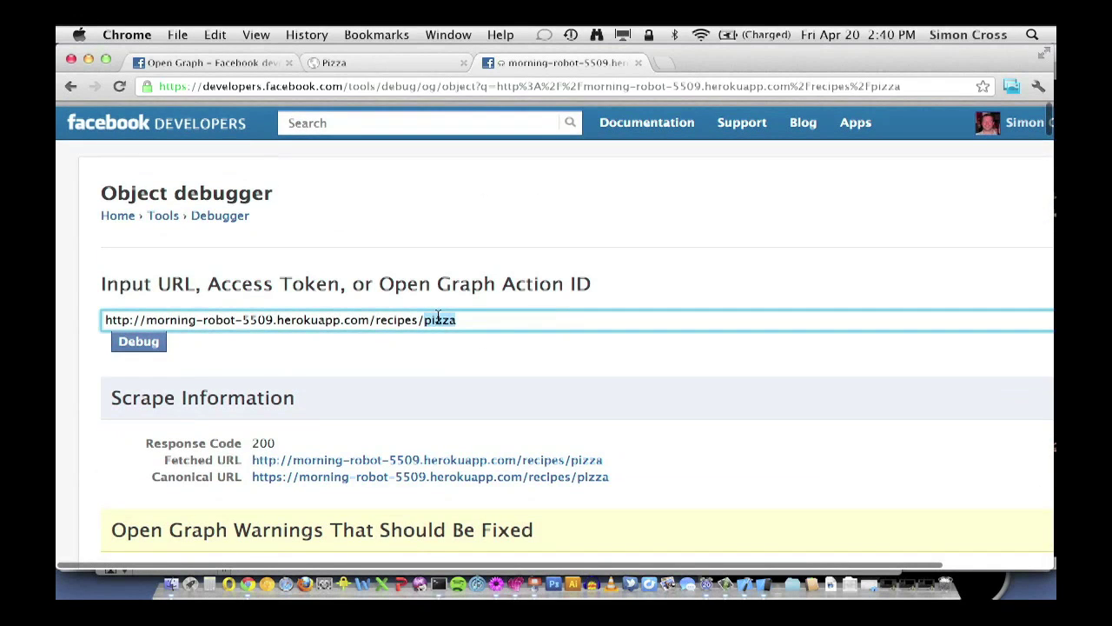
text(thaigreencurry)
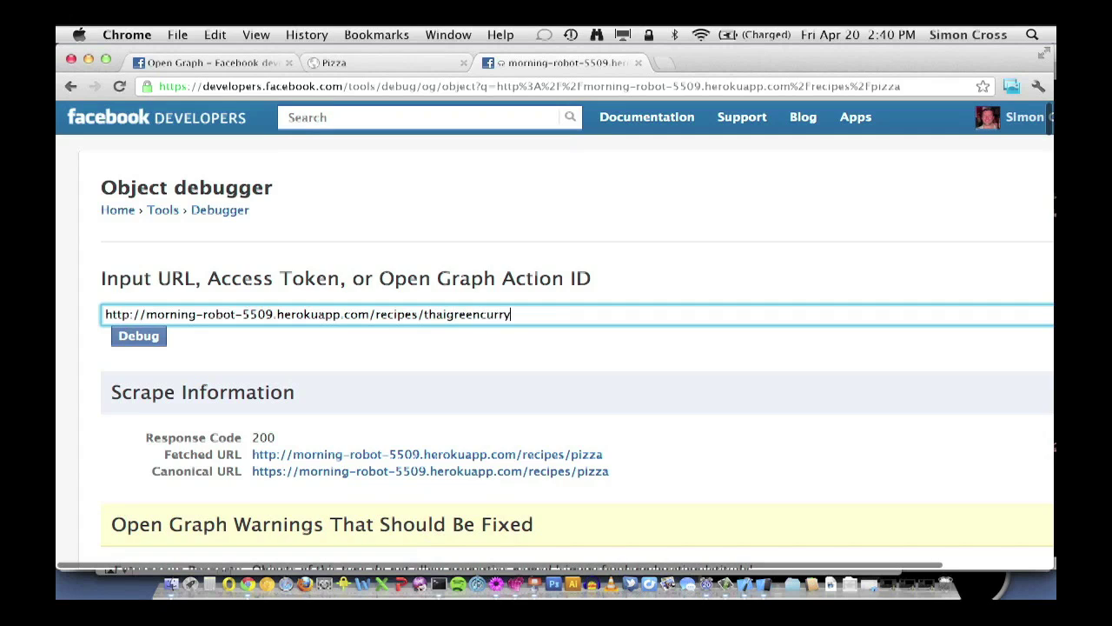
key(Return)
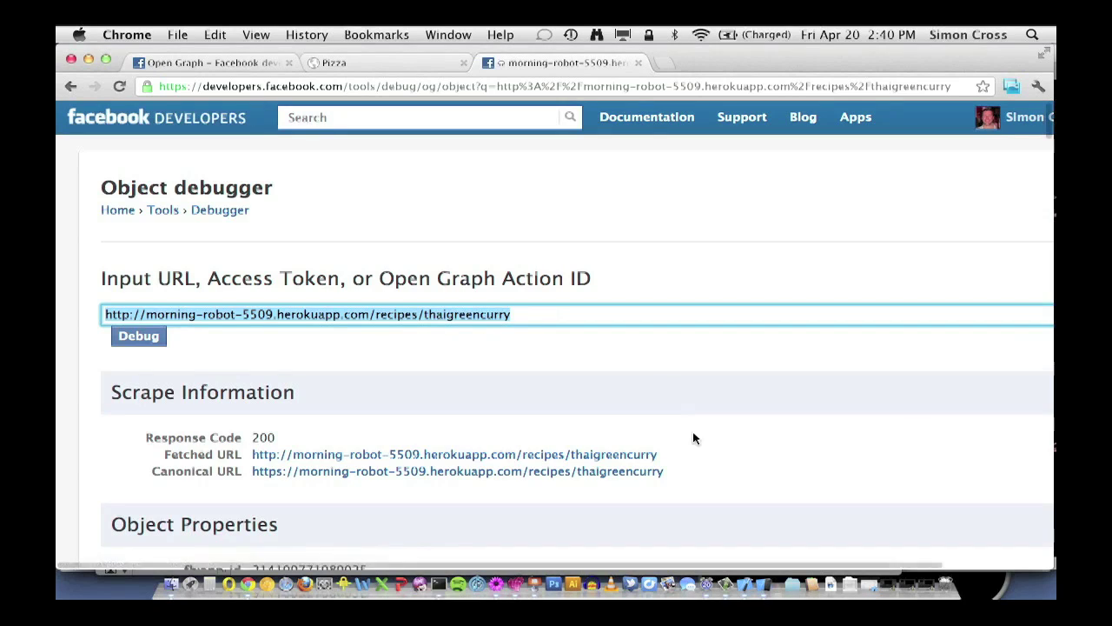
scroll(693, 438, down, 4)
scroll(693, 438, down, 2)
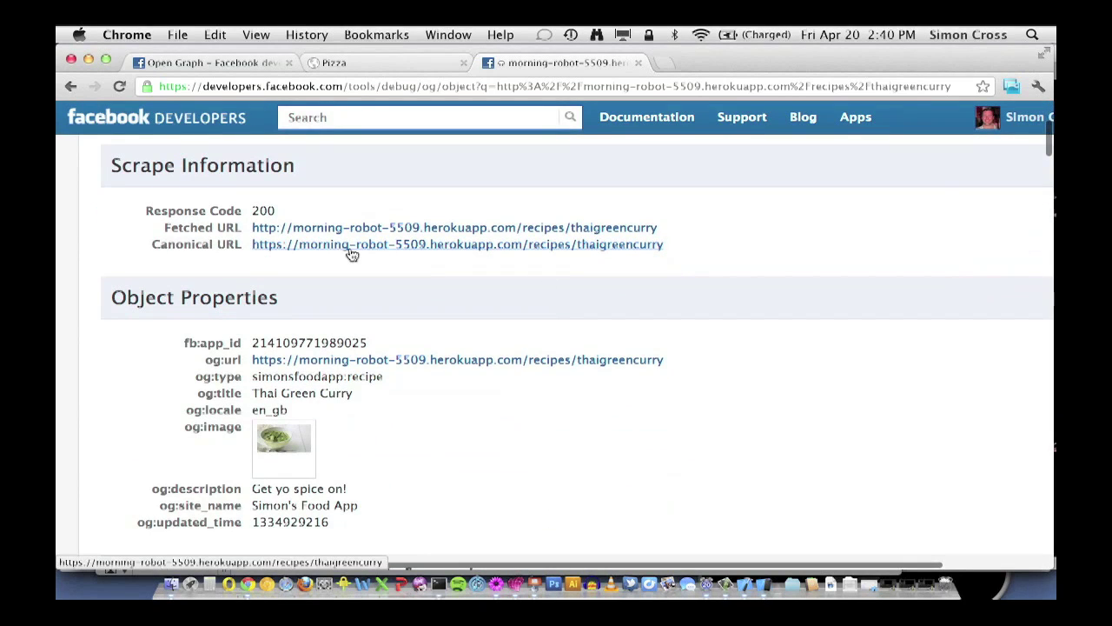
scroll(351, 253, down, 2)
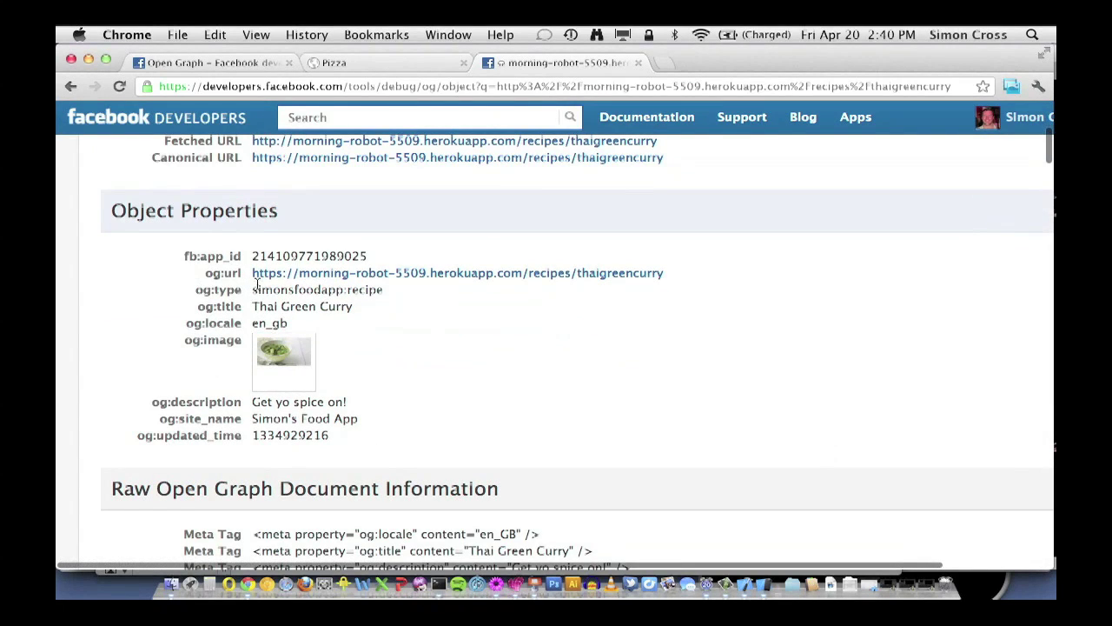
drag(251, 275, 257, 305)
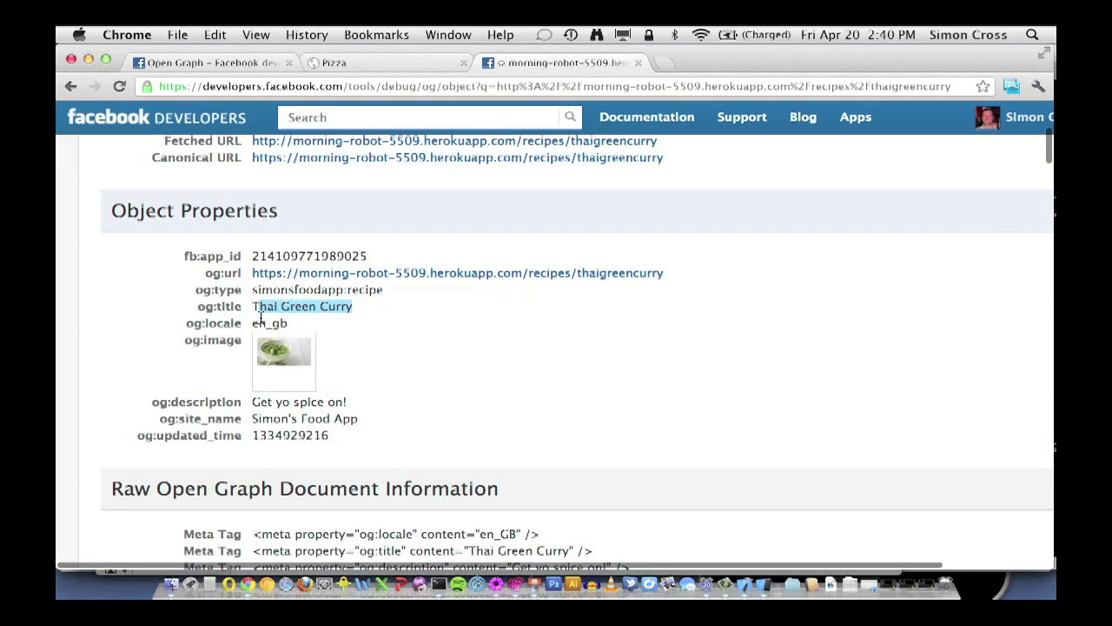
double_click(260, 322)
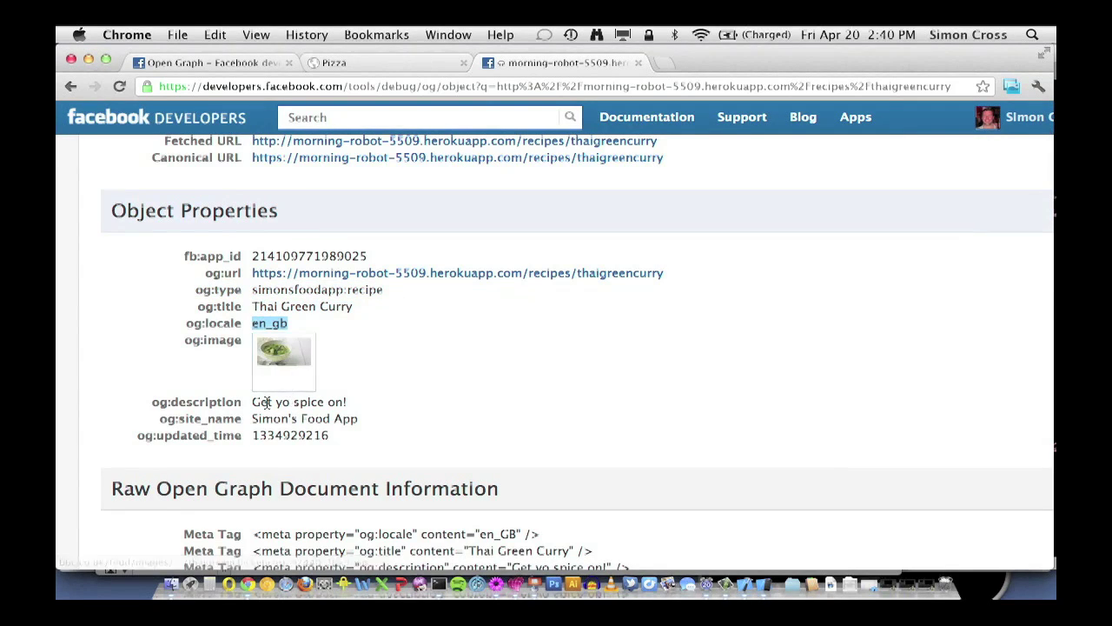
click(335, 404)
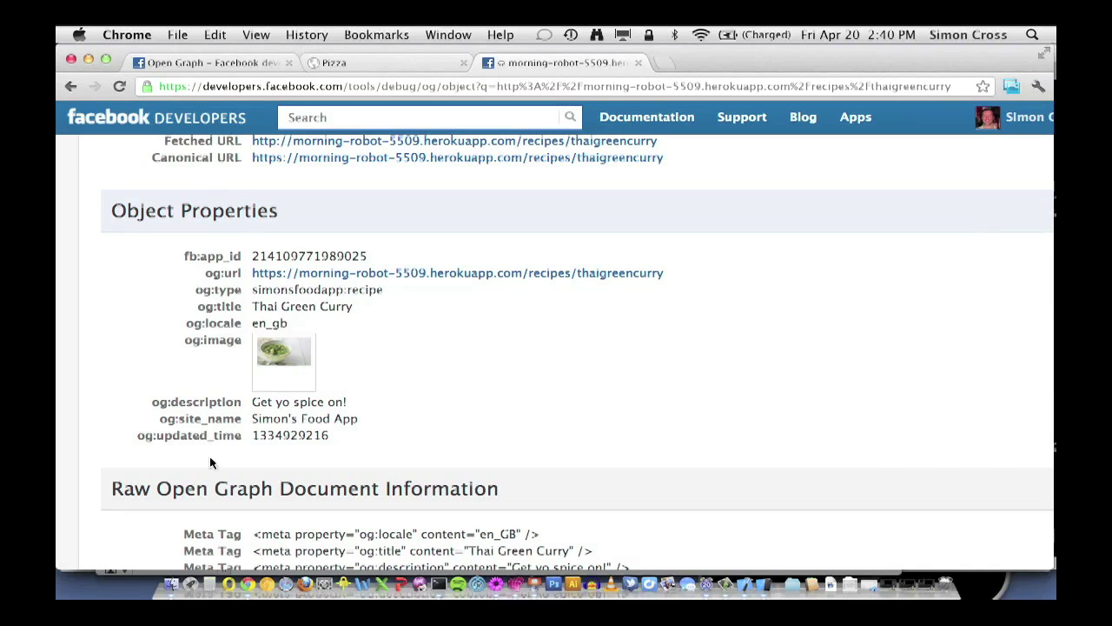
From the Open Graph dashboard, open the Recipe object type and show its optional properties.
click(268, 63)
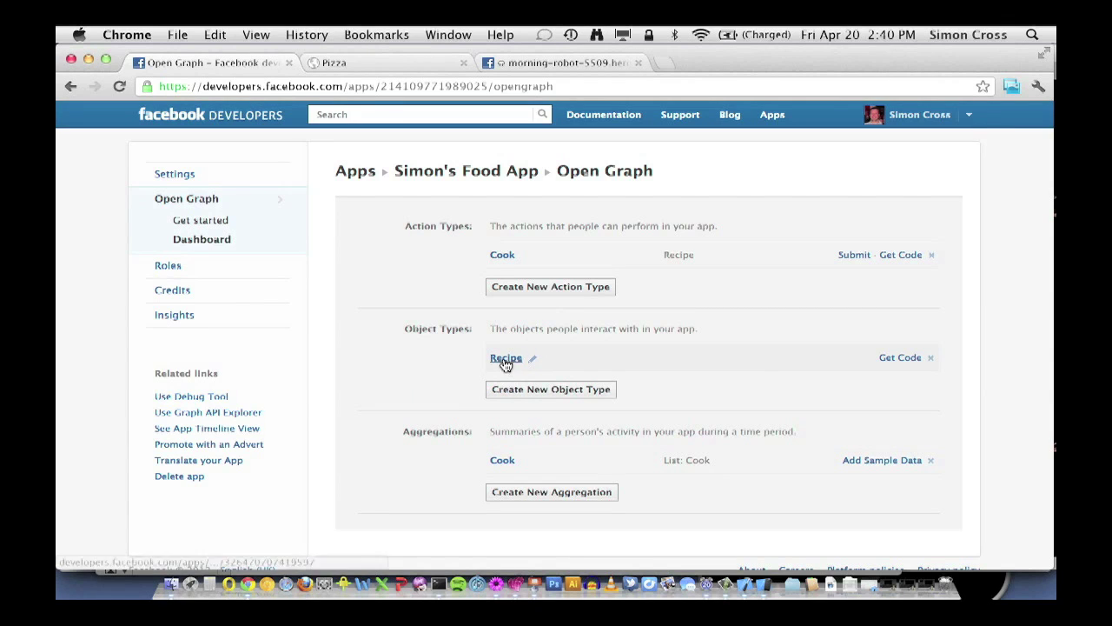
click(504, 361)
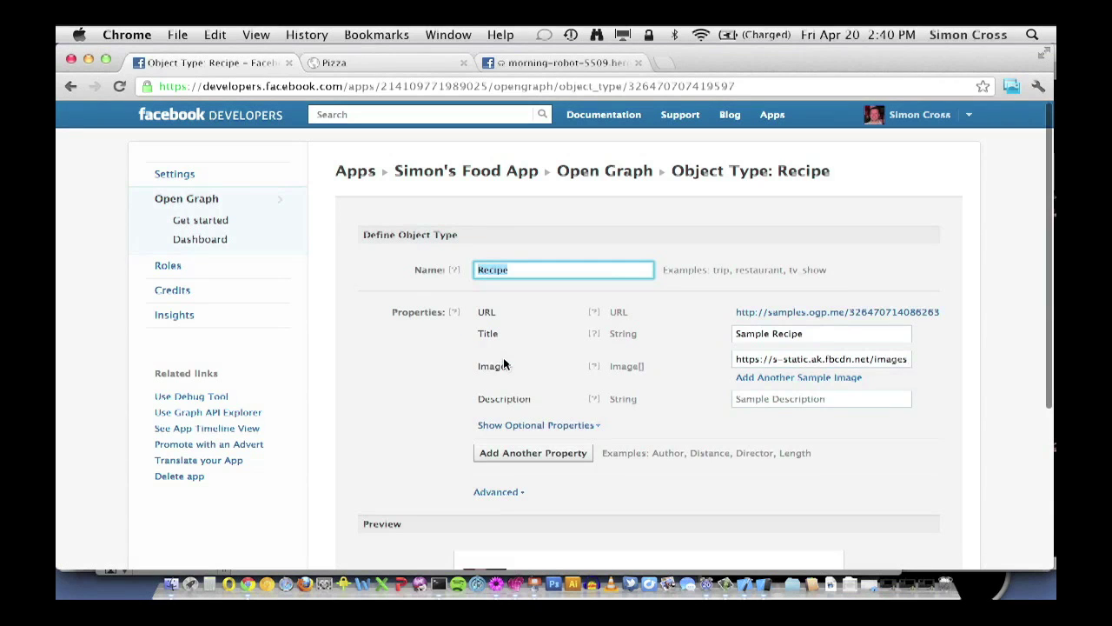
click(504, 425)
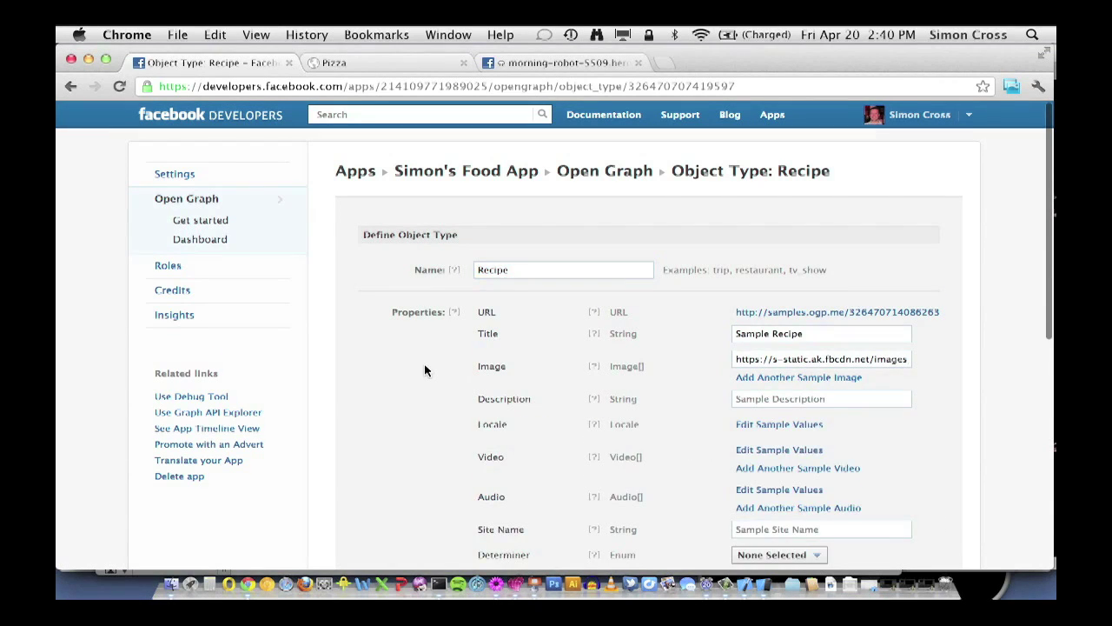
scroll(426, 369, down, 3)
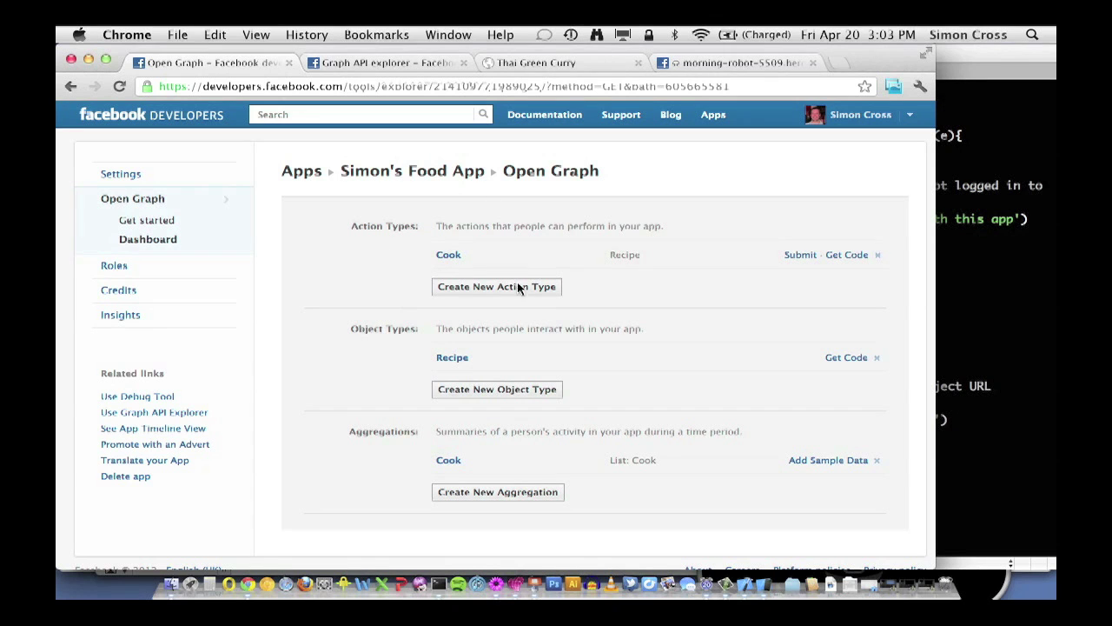
Open the Cook action's code samples and examine the create-action curl URL, namespace and recipe parameter.
click(843, 257)
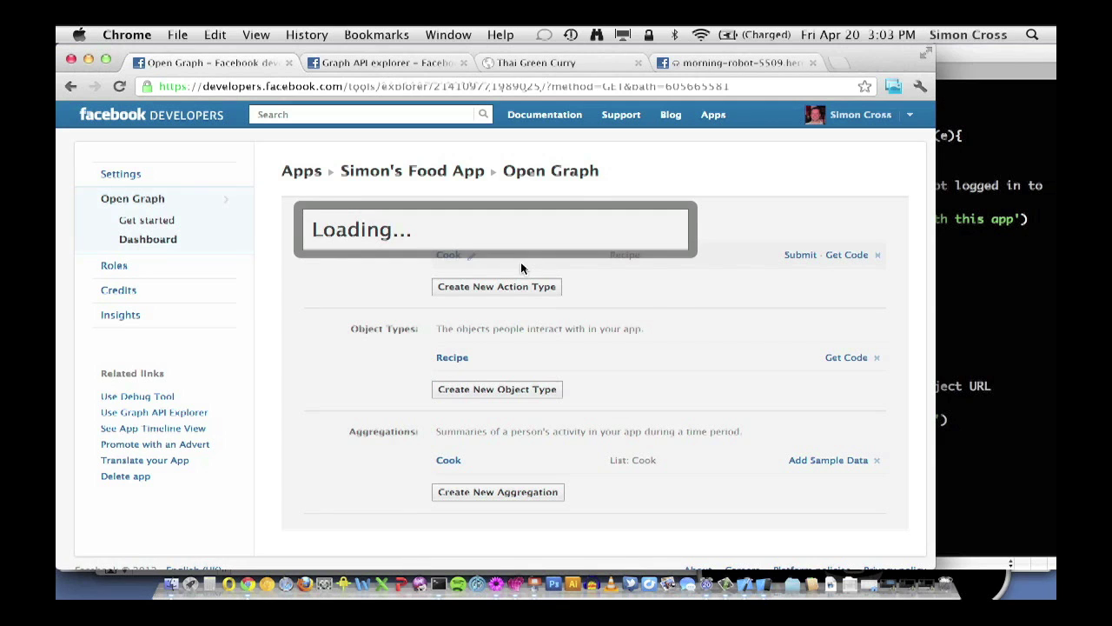
drag(680, 332, 272, 306)
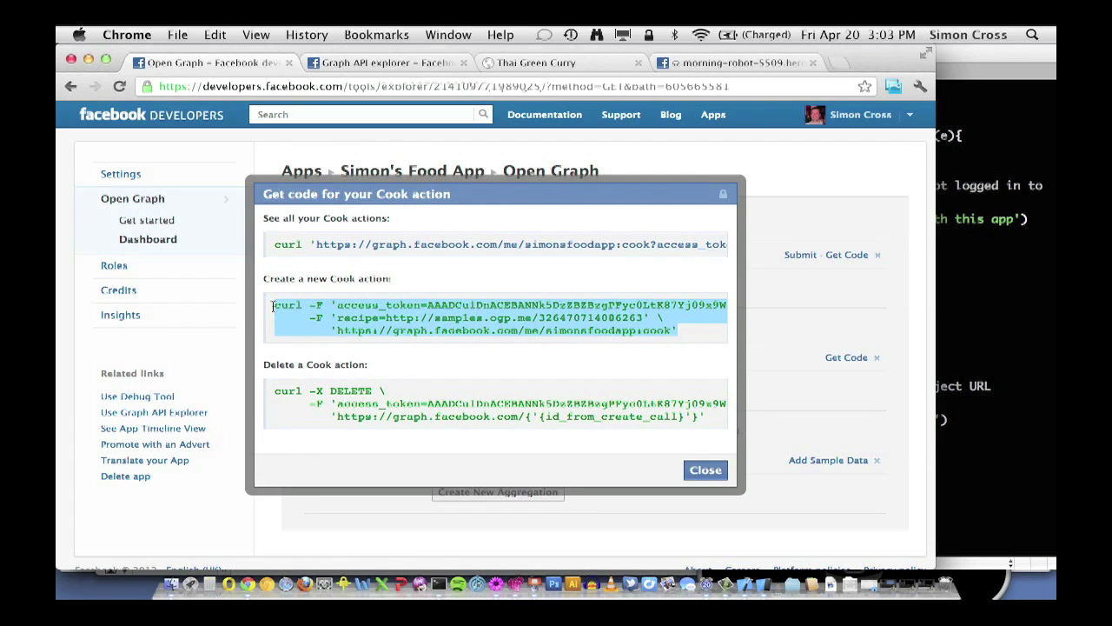
click(338, 331)
double_click(424, 331)
drag(425, 330, 637, 331)
double_click(654, 331)
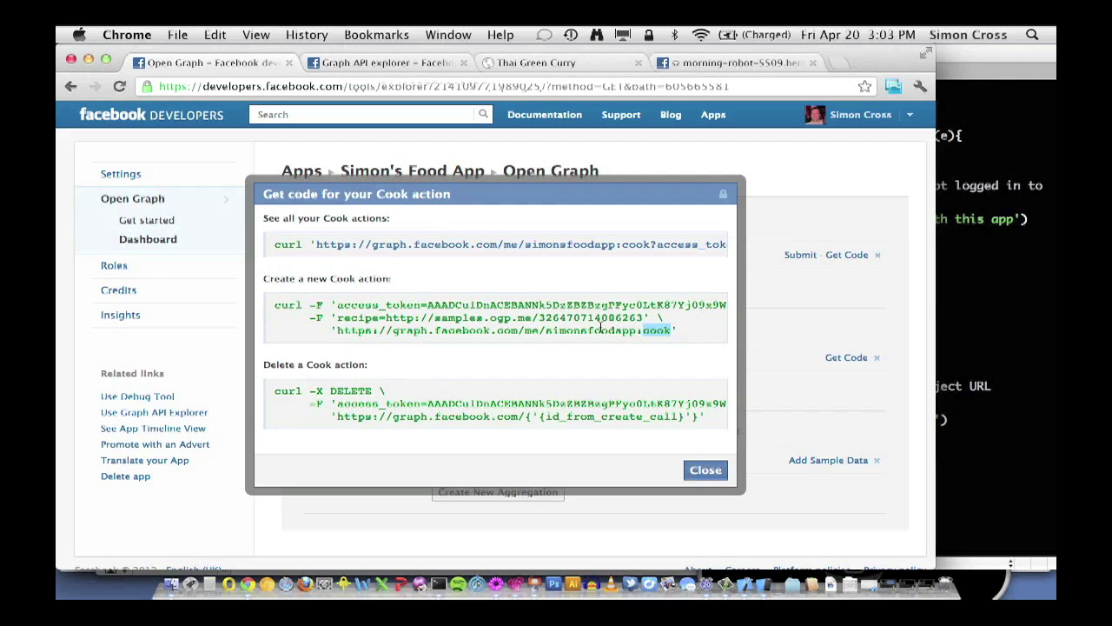
drag(546, 331, 636, 331)
click(645, 331)
double_click(646, 331)
drag(337, 318, 640, 320)
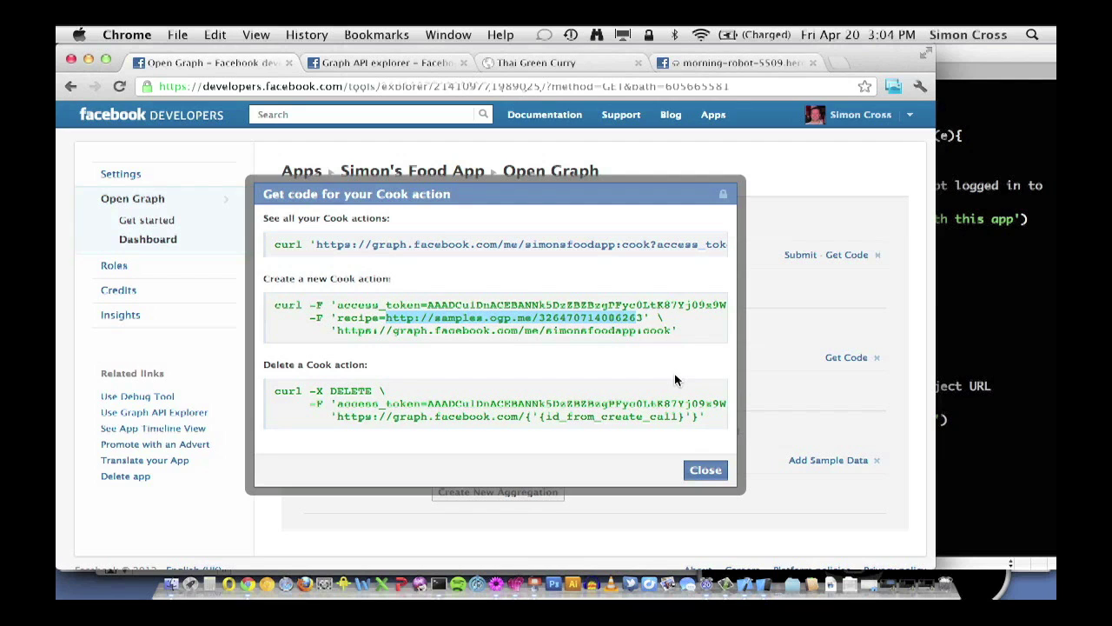
Close the code samples and switch the Graph API Explorer request method to POST.
click(705, 470)
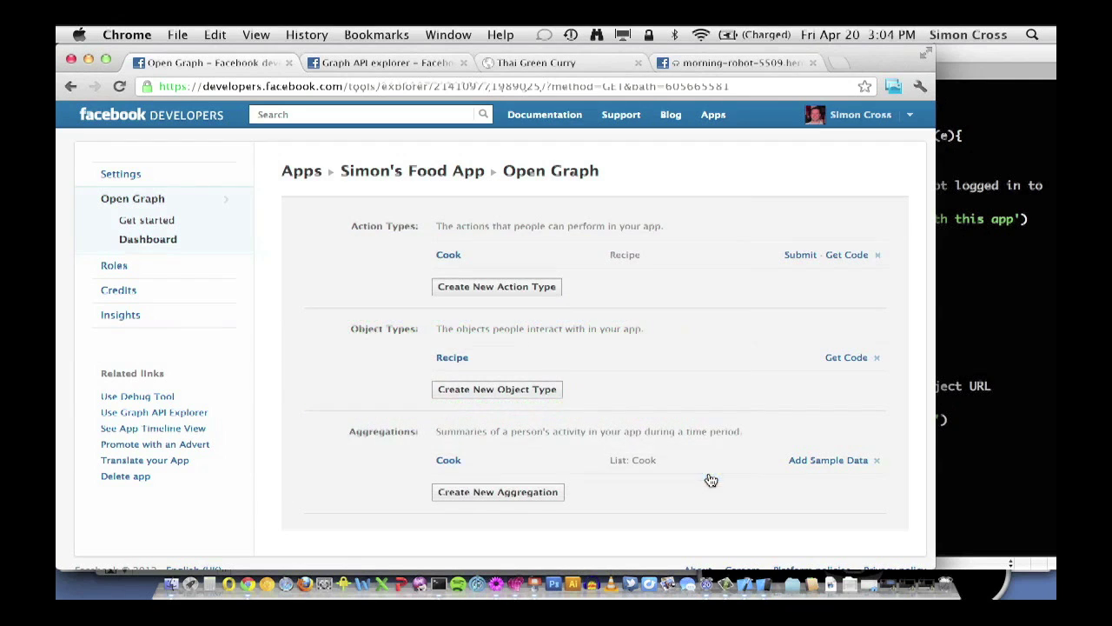
click(365, 60)
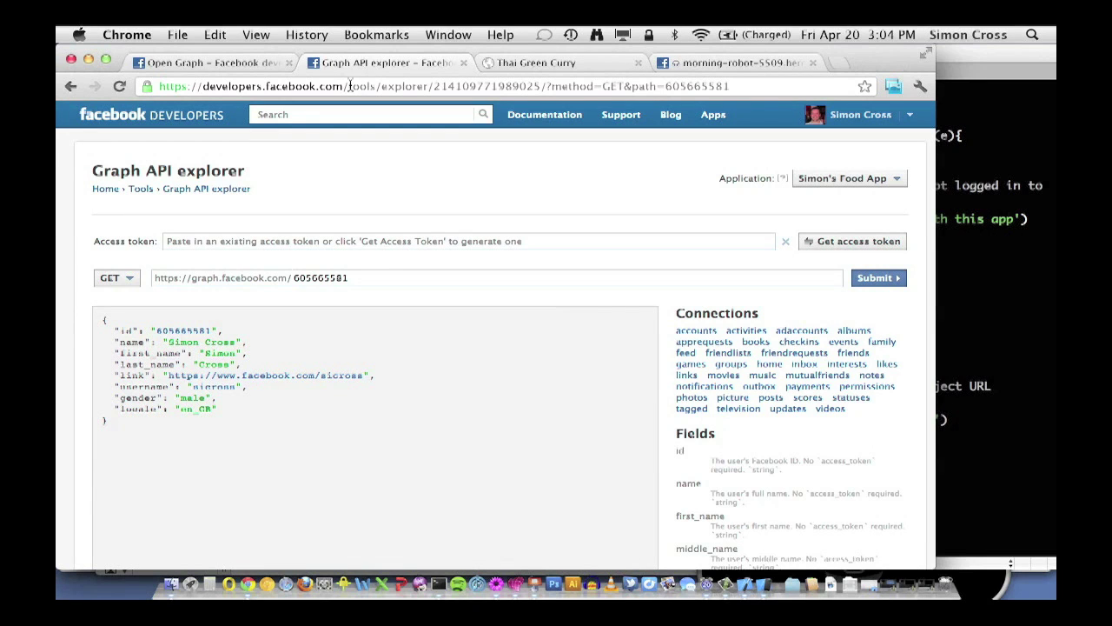
drag(348, 86, 429, 86)
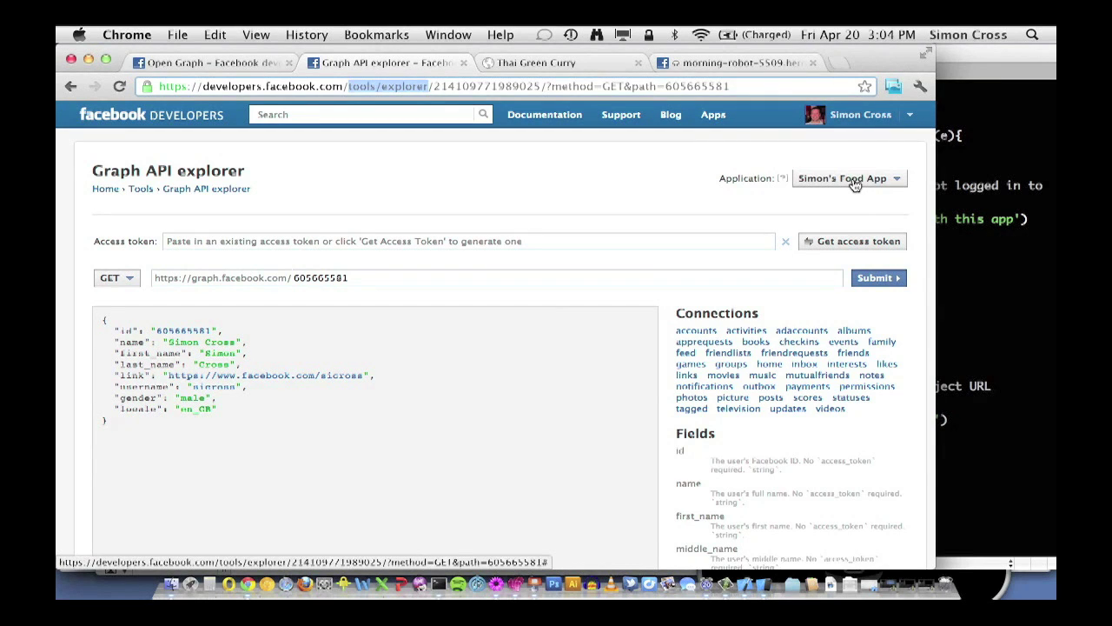
click(126, 279)
click(126, 315)
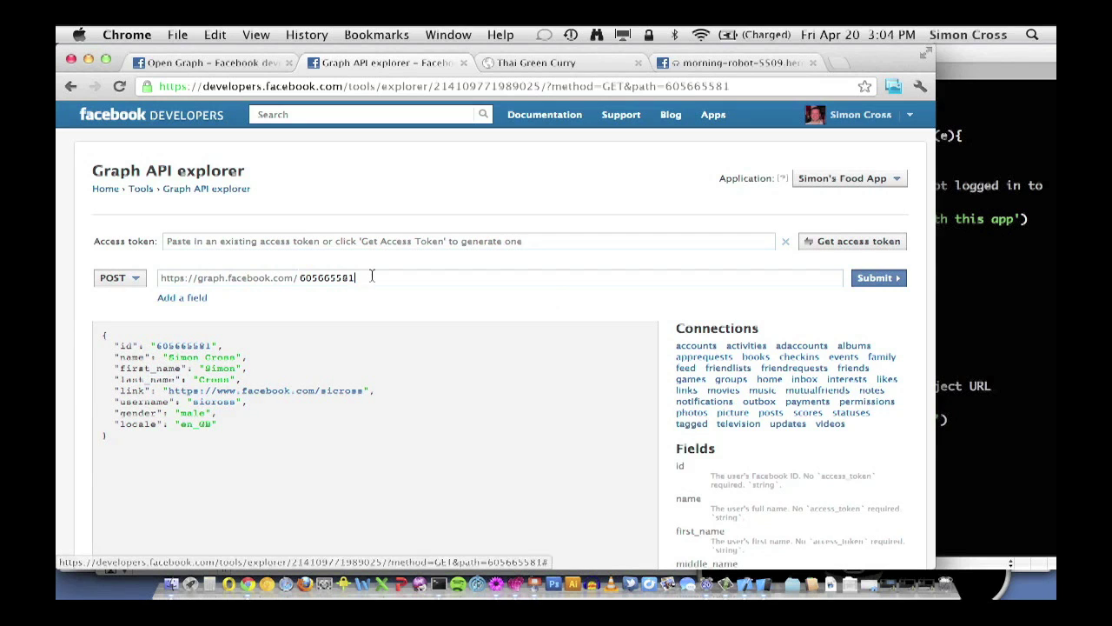
Append /simonsfoodapp:cook to the request path and add a recipe parameter field.
double_click(342, 278)
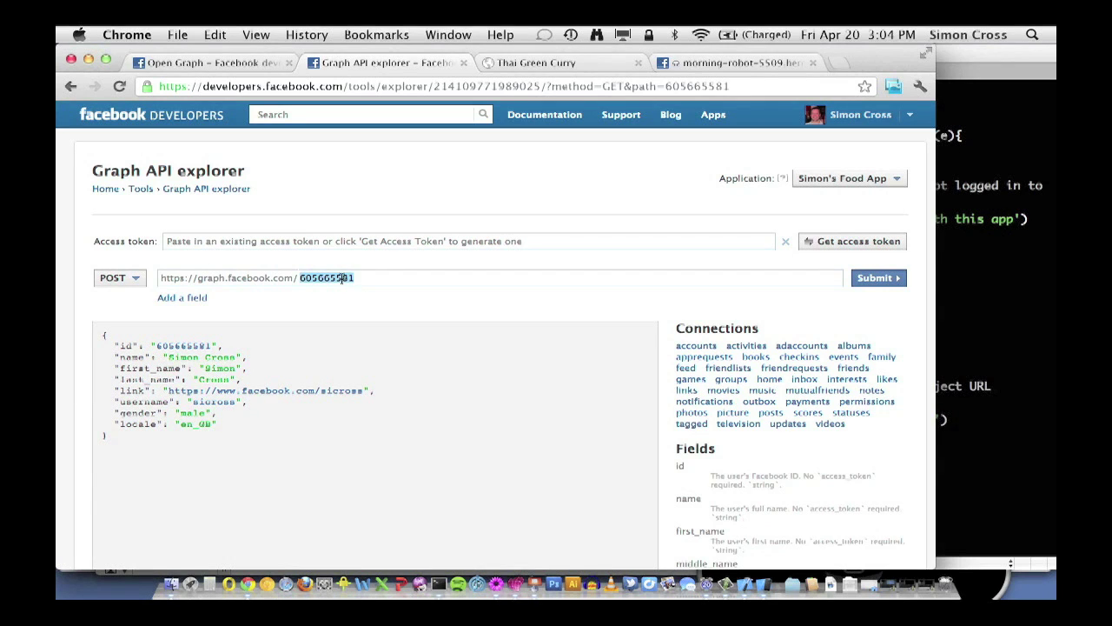
key(Right)
text(/)
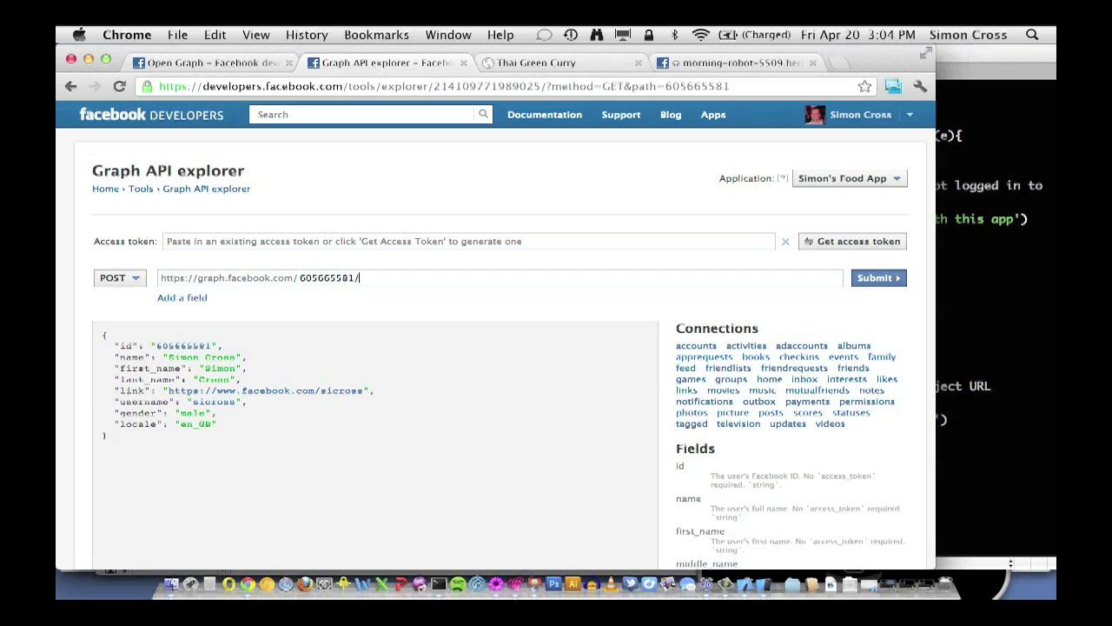
text(simonsfoodapp:cook)
click(181, 297)
text(recipe)
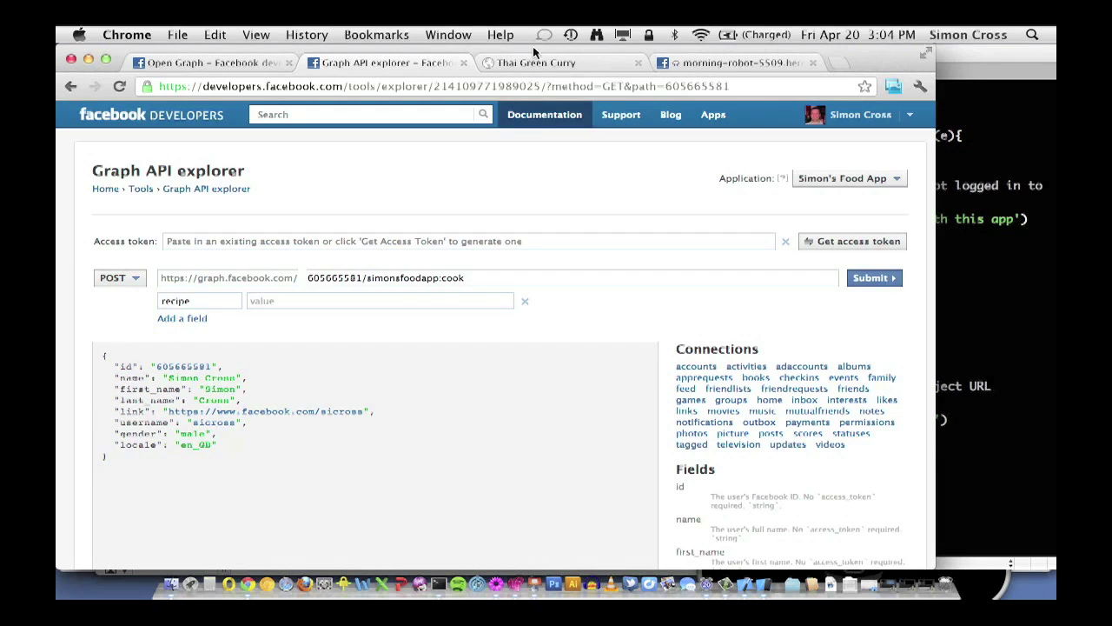
Paste the Thai Green Curry page address as the recipe value and submit the request.
click(536, 63)
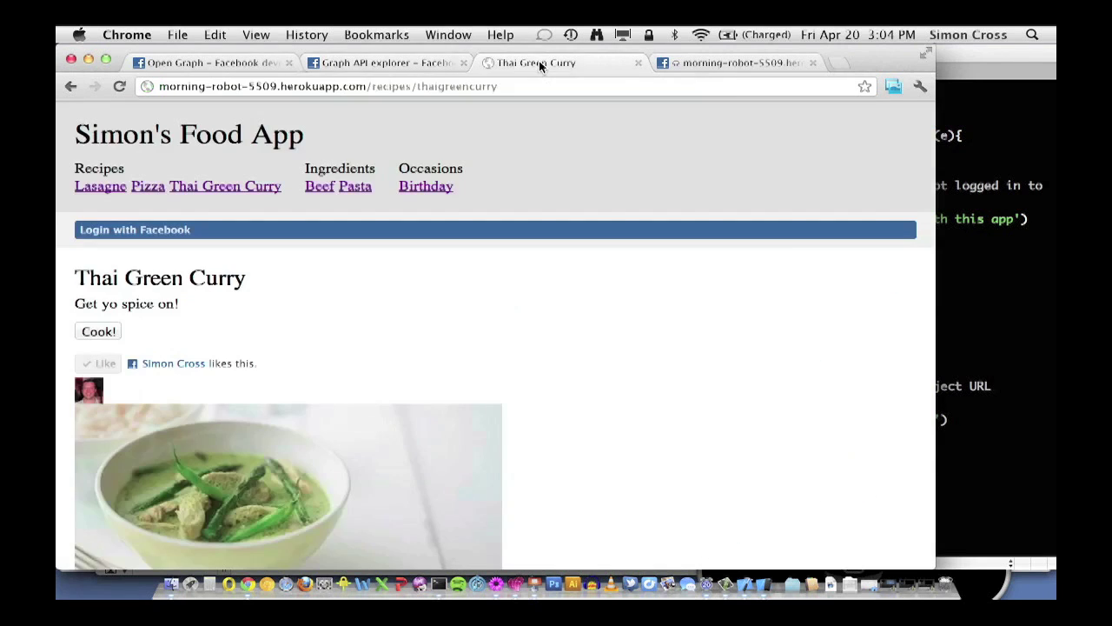
triple_click(452, 82)
key(super+c)
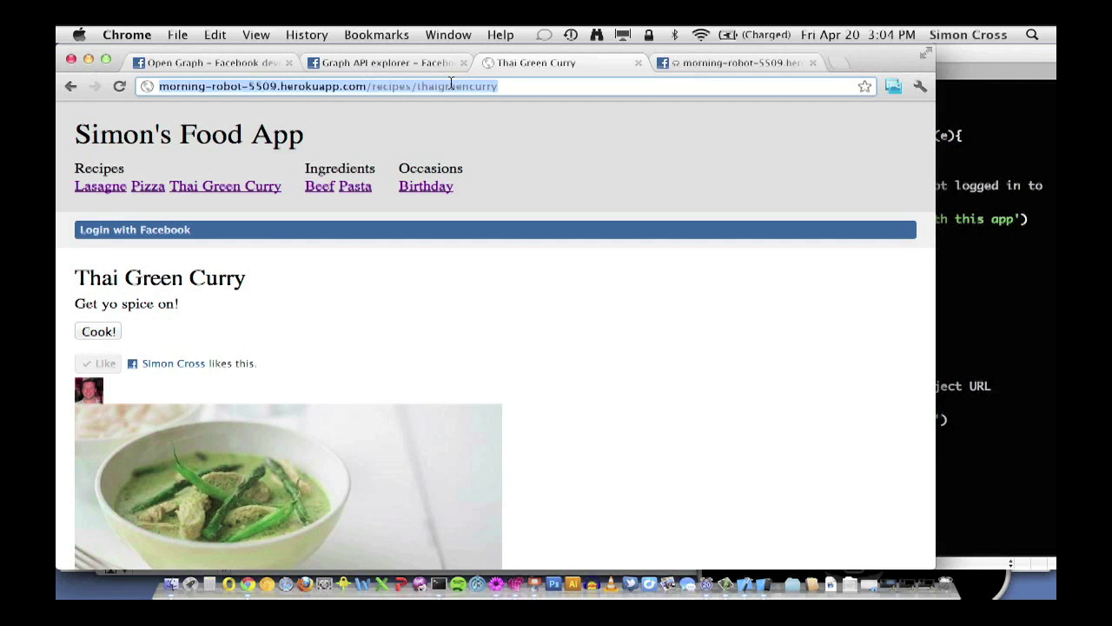
click(403, 66)
click(422, 305)
key(super+v)
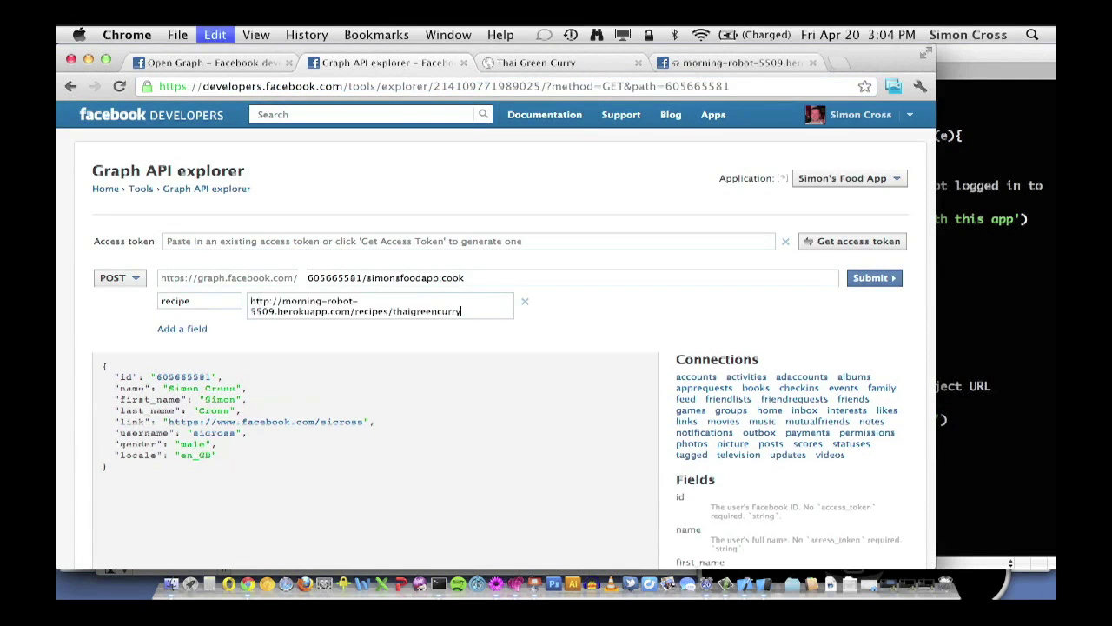
drag(255, 302, 492, 311)
click(491, 311)
click(885, 279)
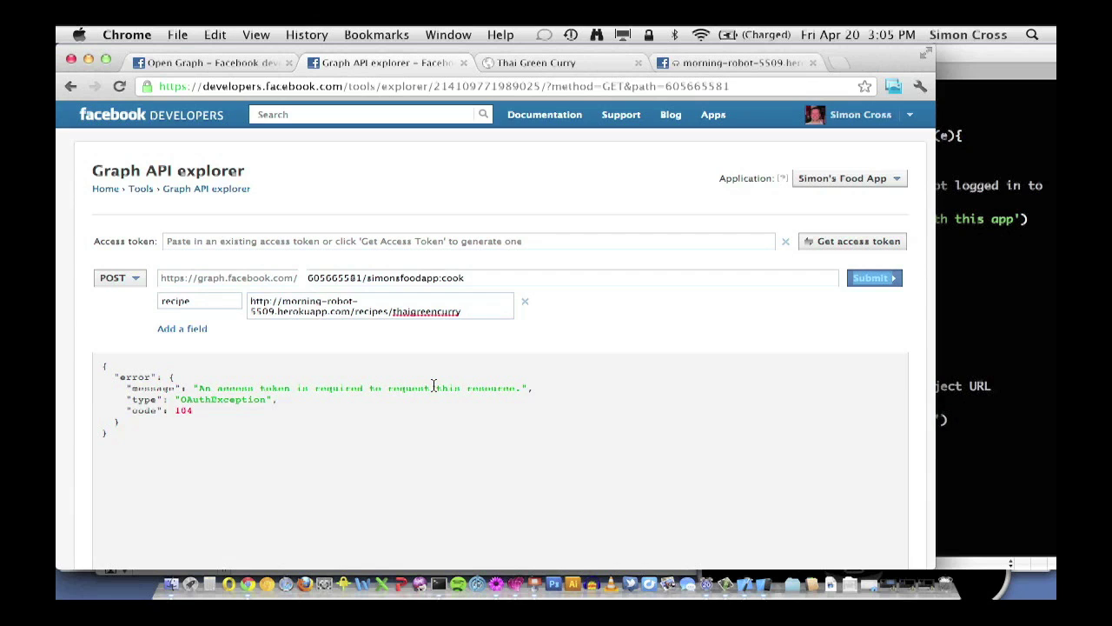
Get an access token for the Explorer and resubmit the Thai Green Curry cook POST.
click(847, 245)
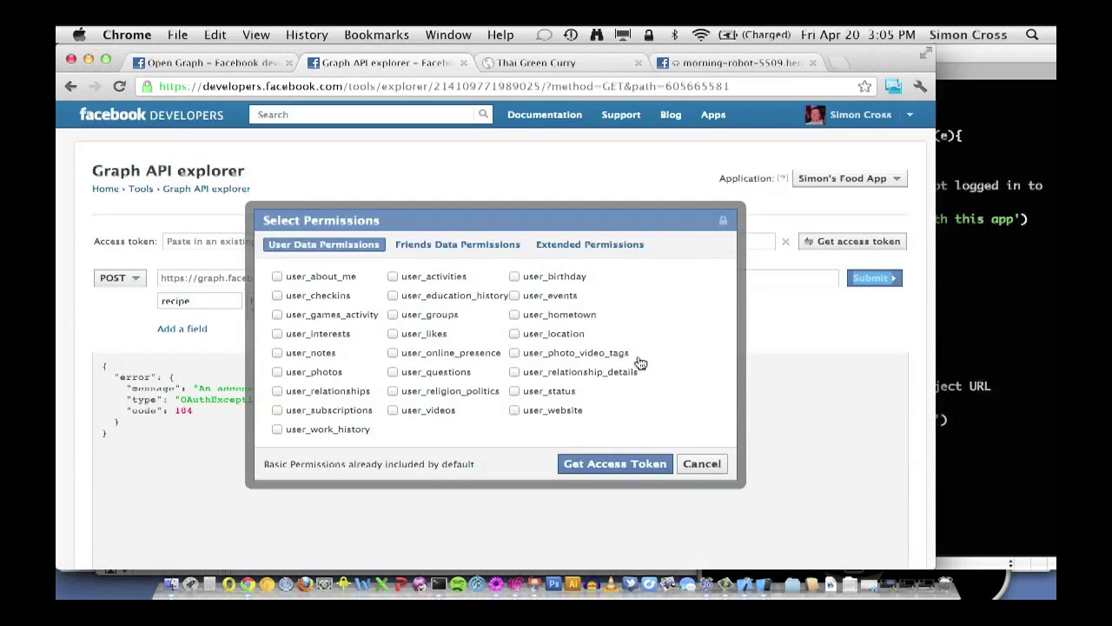
click(593, 467)
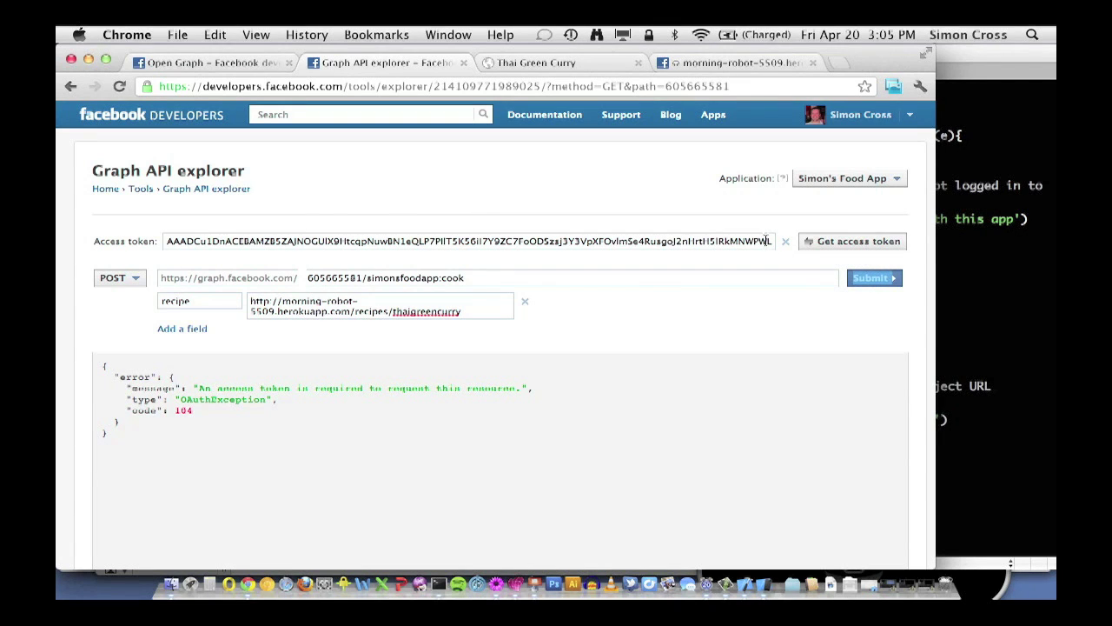
click(866, 280)
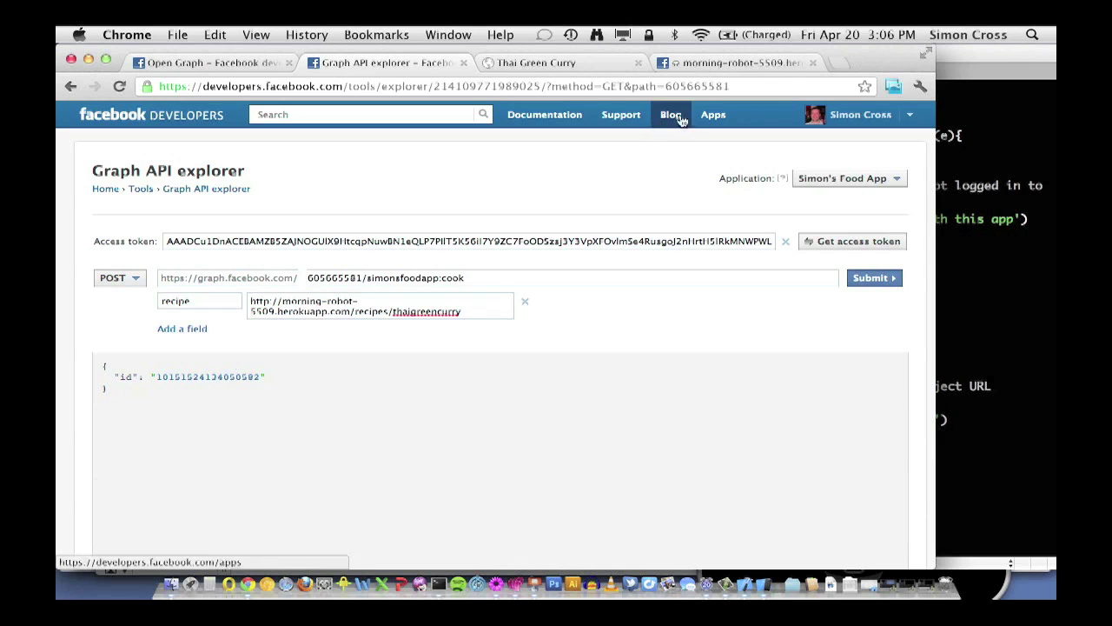
In a new tab, open the activity log's cooked Thai Green Curry post and follow its recipe link.
click(835, 66)
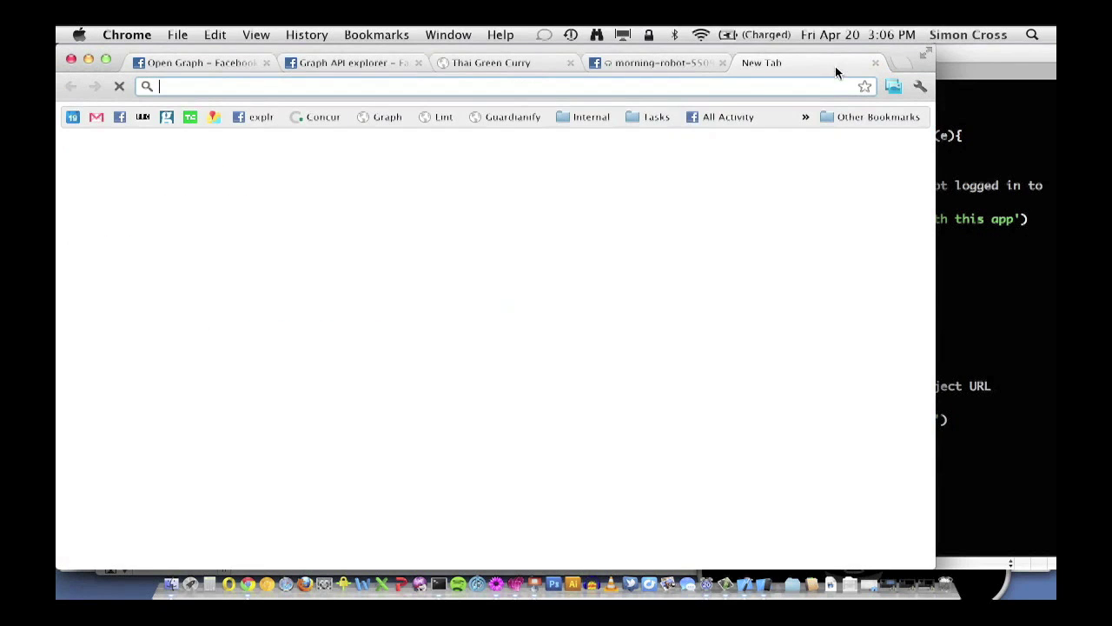
click(720, 114)
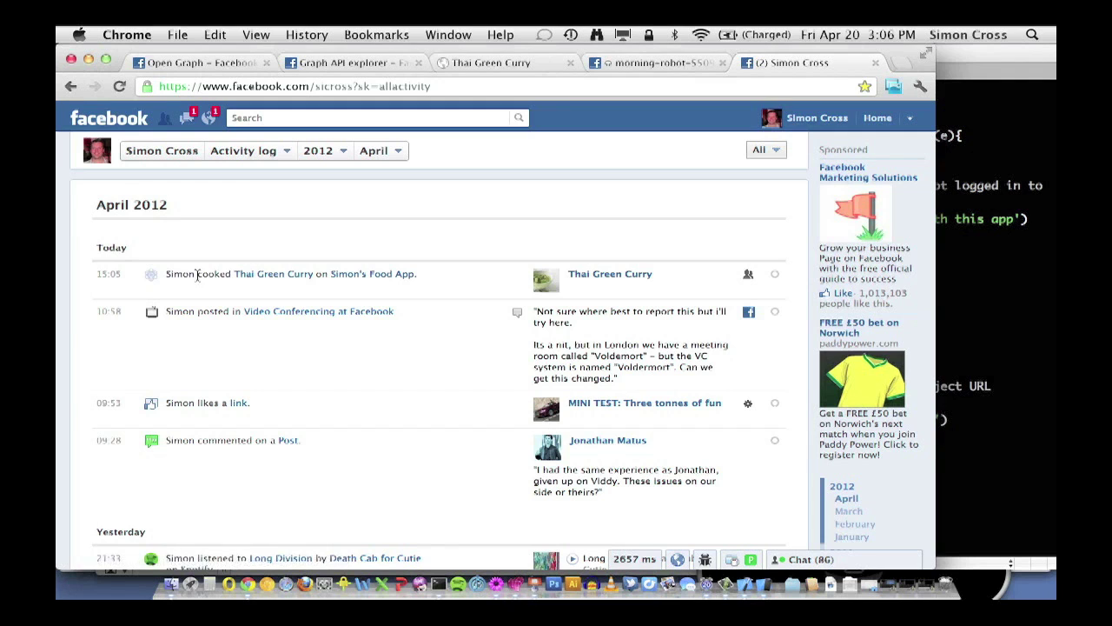
mouse_move(407, 283)
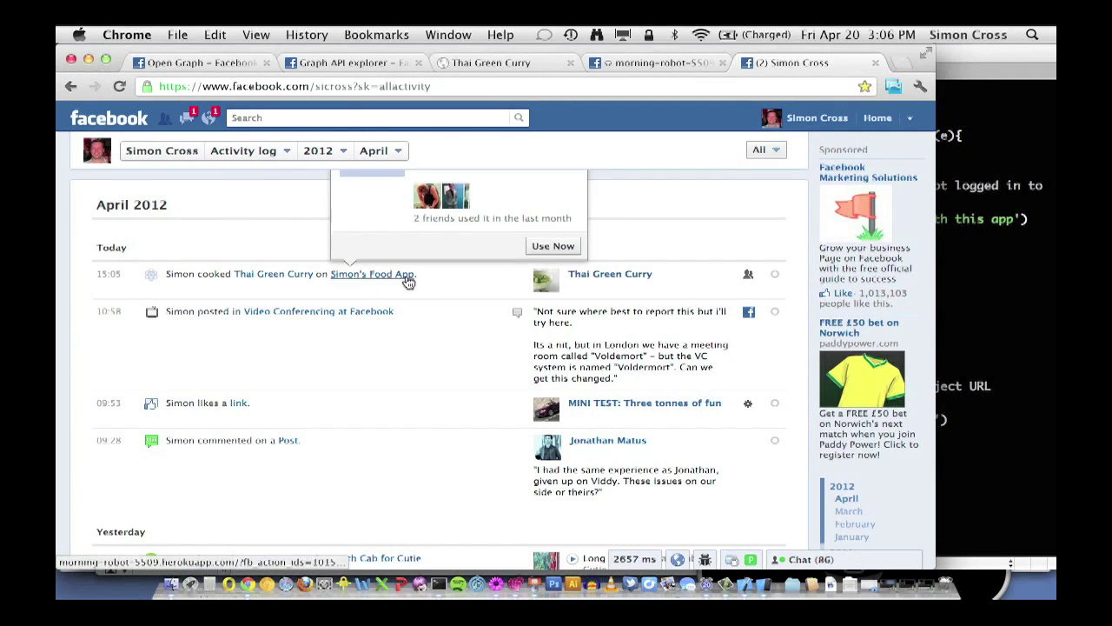
click(115, 276)
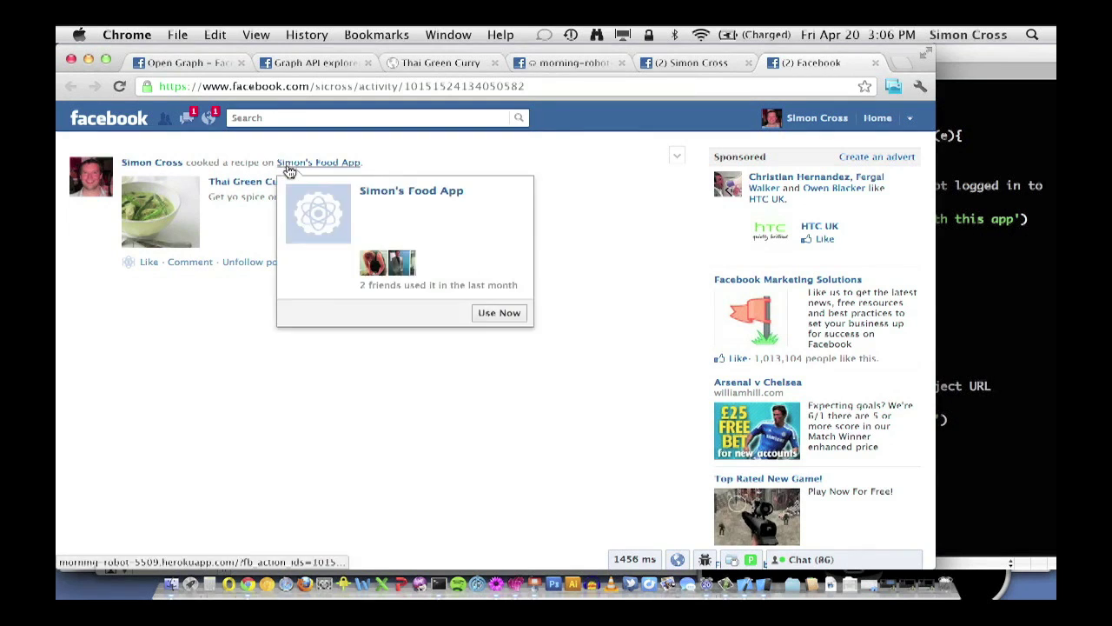
mouse_move(250, 187)
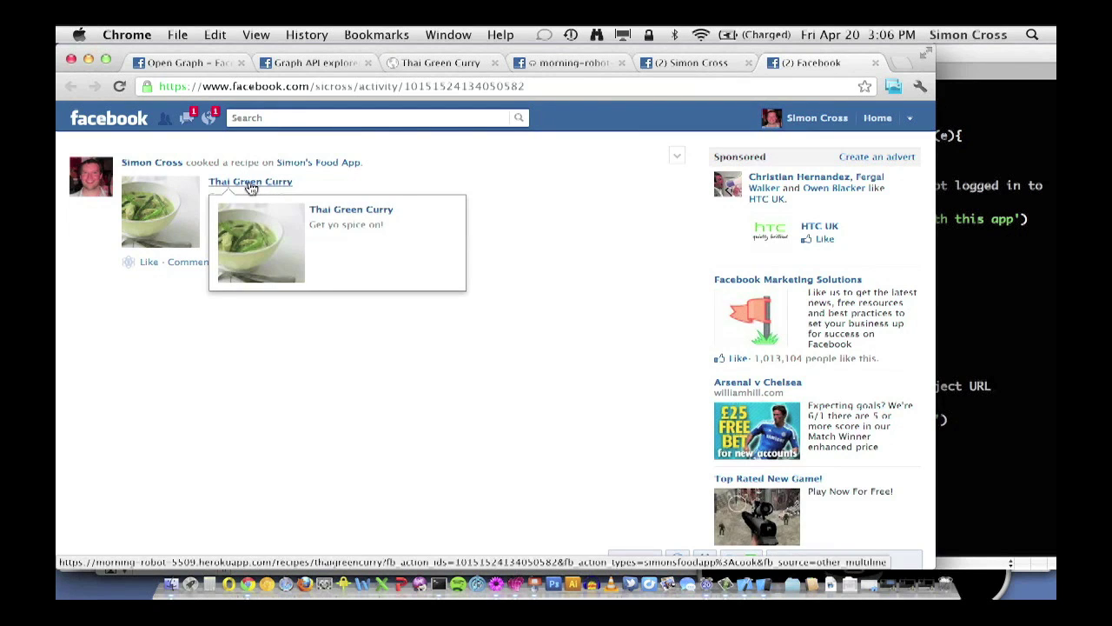
click(249, 184)
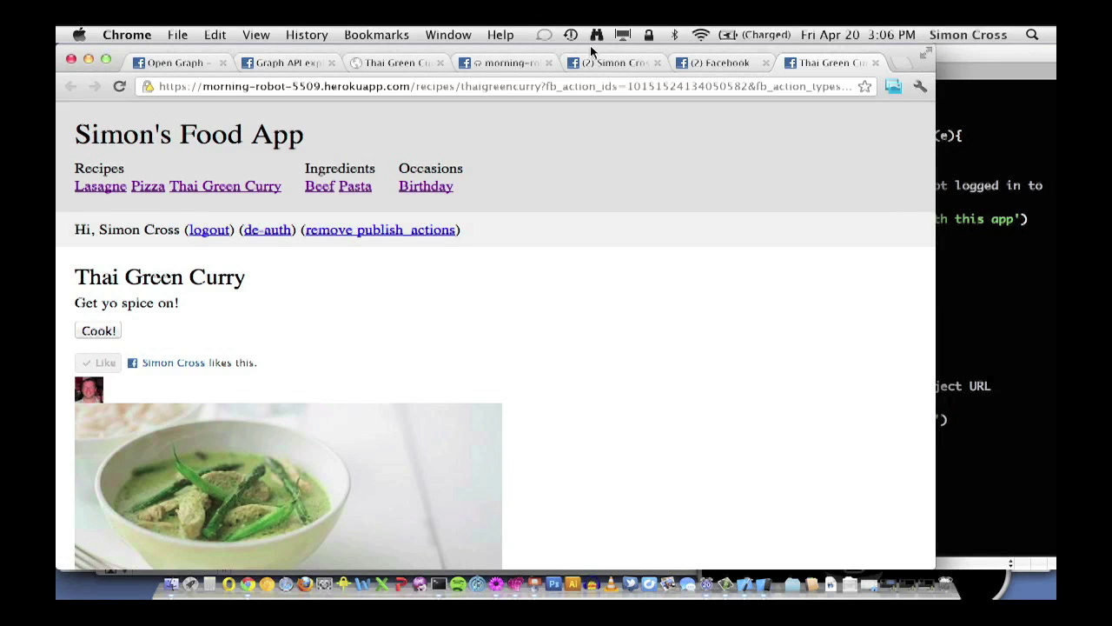
Inspect the recipe page address, highlighting the fb_action_ids query string and 'thaigreencurry'.
drag(573, 86, 869, 86)
click(235, 86)
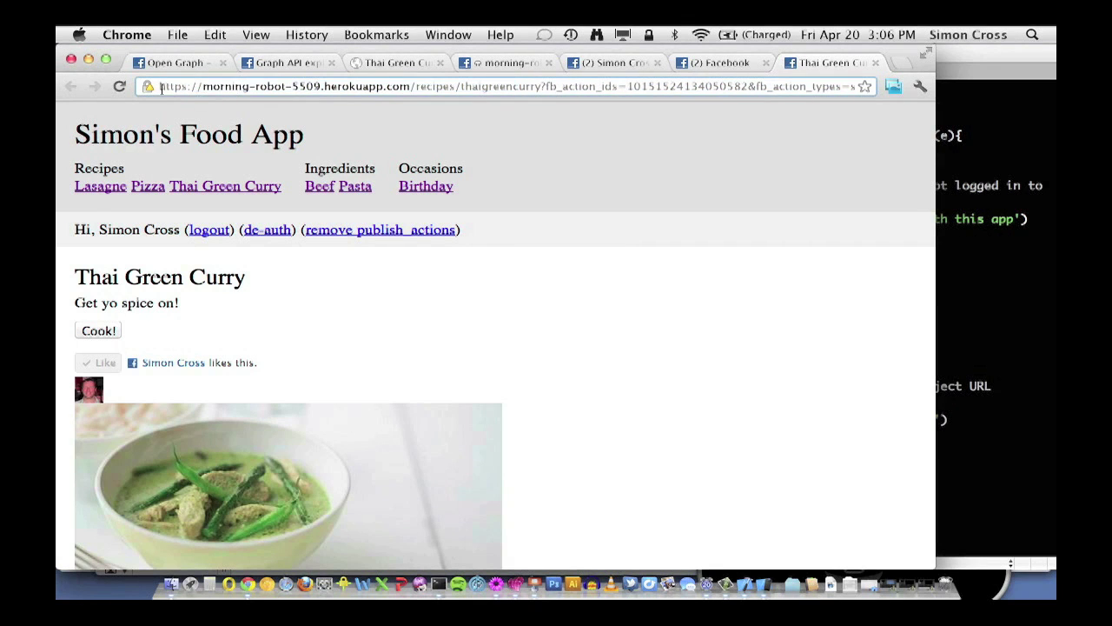
drag(160, 86, 539, 86)
double_click(500, 86)
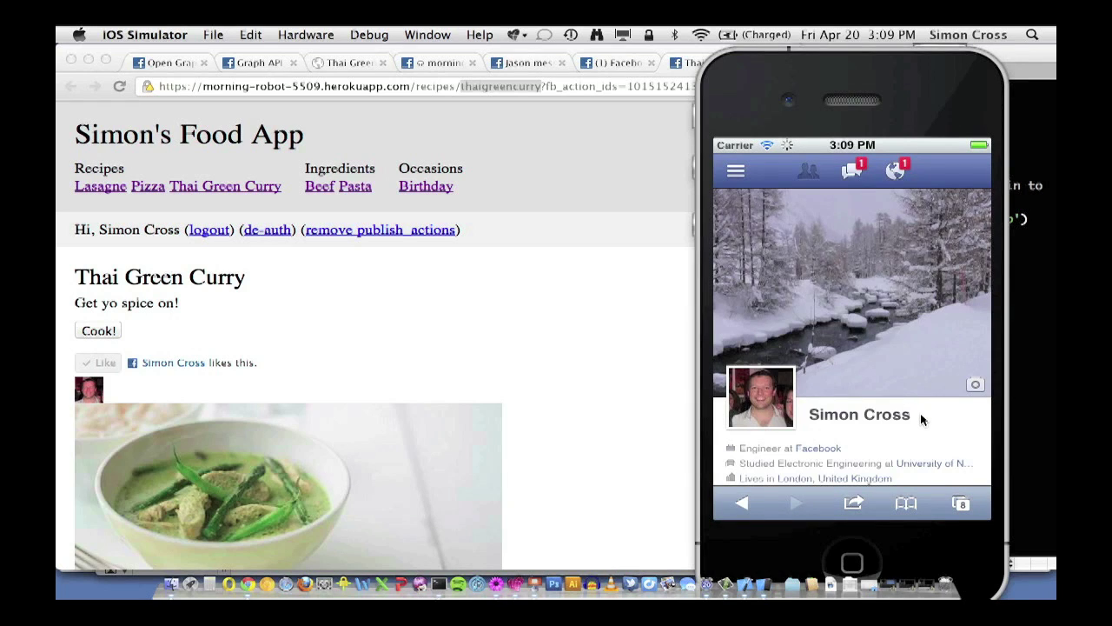
Swipe the simulator's Facebook profile to Recent Activity and open the Thai Green Curry link.
drag(922, 416, 916, 238)
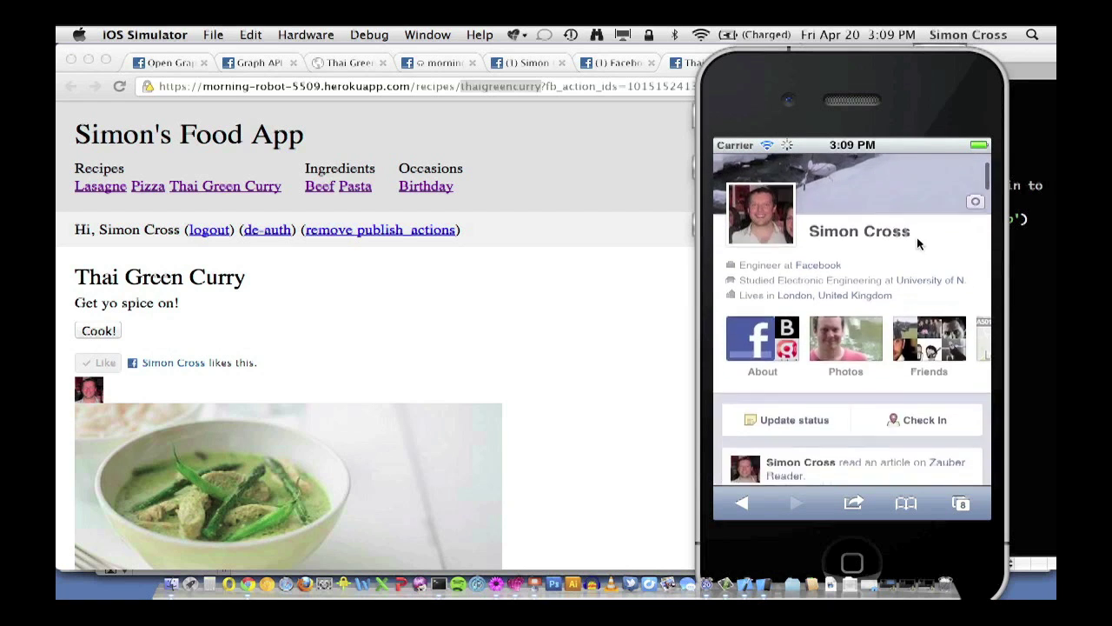
drag(896, 462, 895, 288)
drag(880, 469, 863, 265)
drag(887, 467, 886, 338)
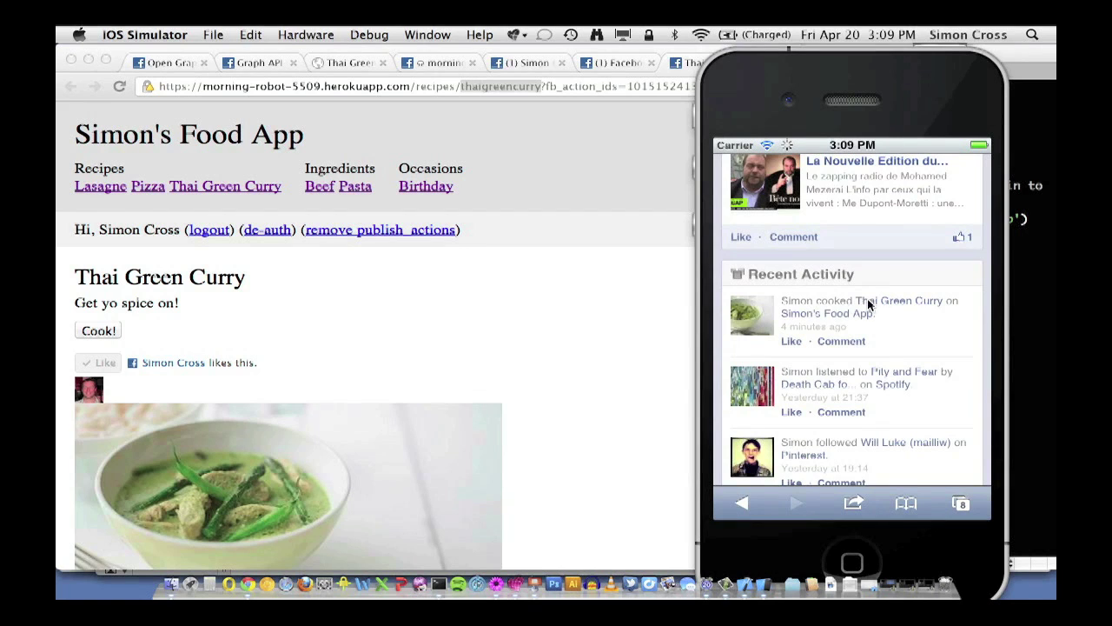
click(872, 304)
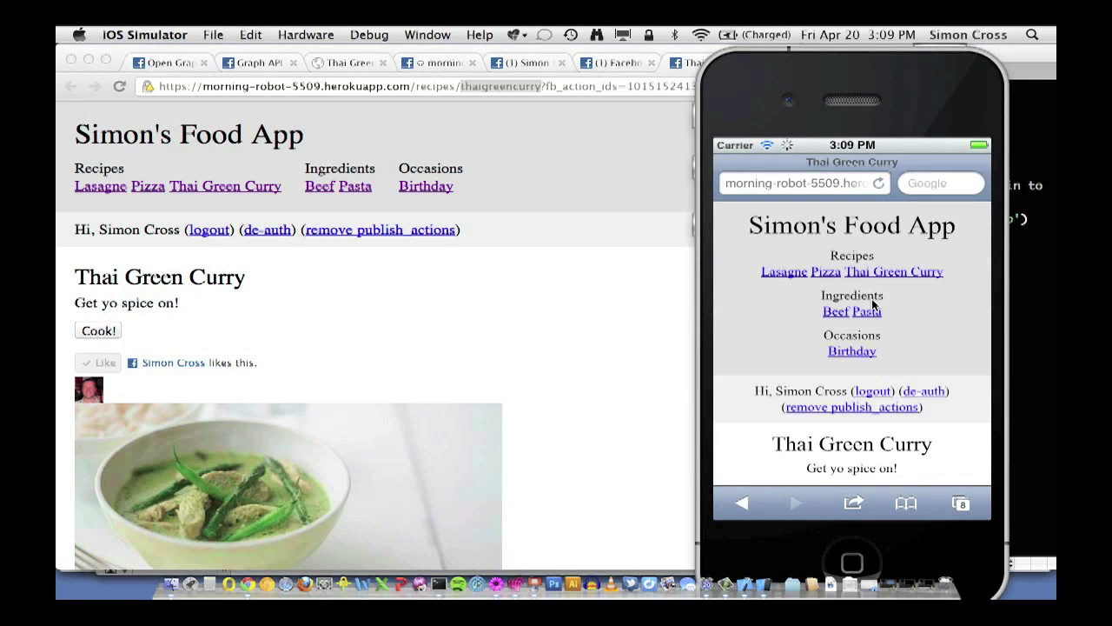
scroll(942, 408, down, 5)
scroll(926, 241, up, 6)
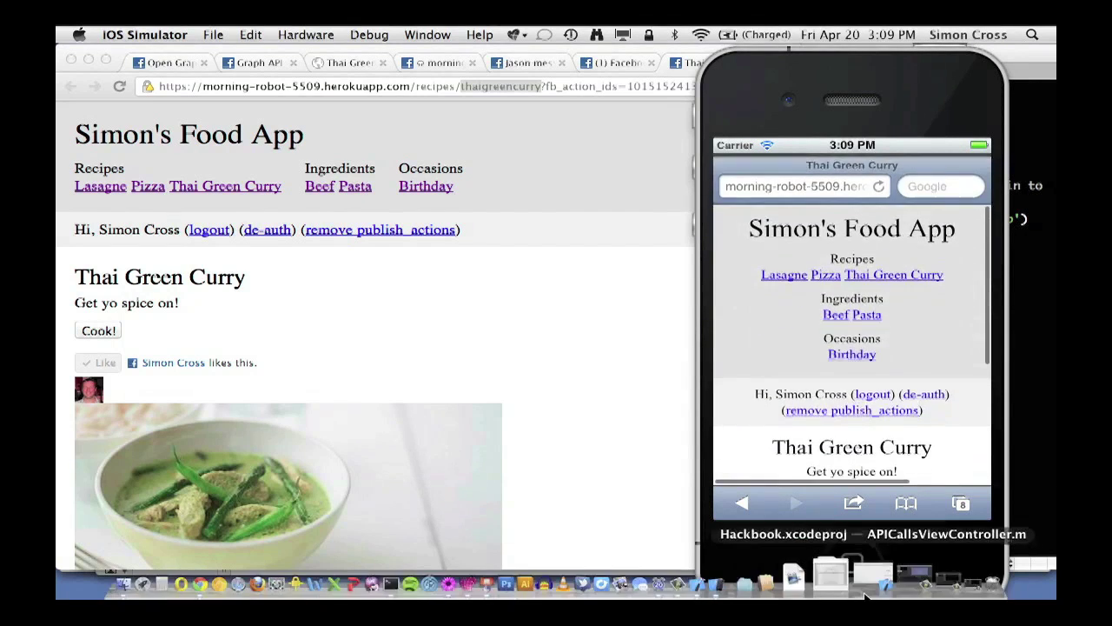